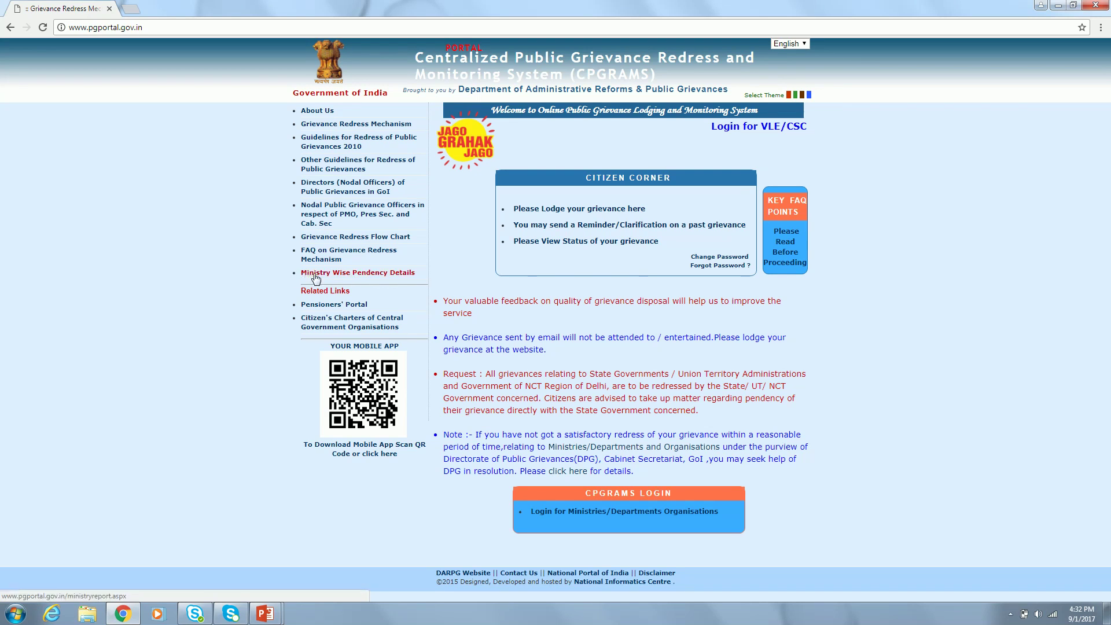
# - Open Ministry Wise Pendency Details and highlight Agriculture's 27508 disposals, 647 pending and 711 under two months
pyautogui.click(363, 279)
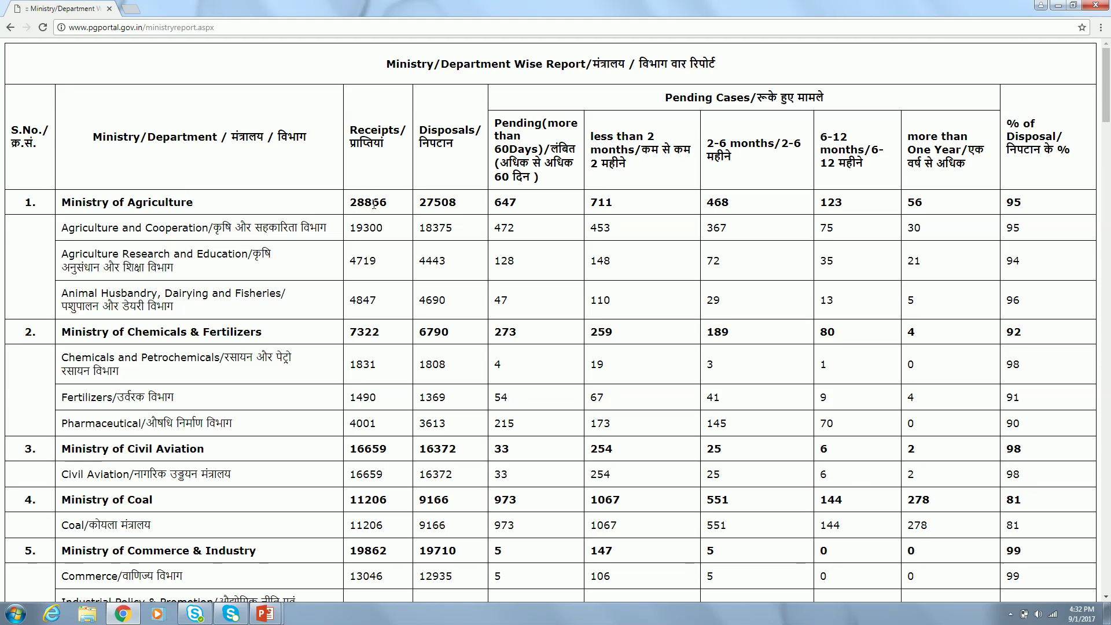
pyautogui.doubleClick(433, 203)
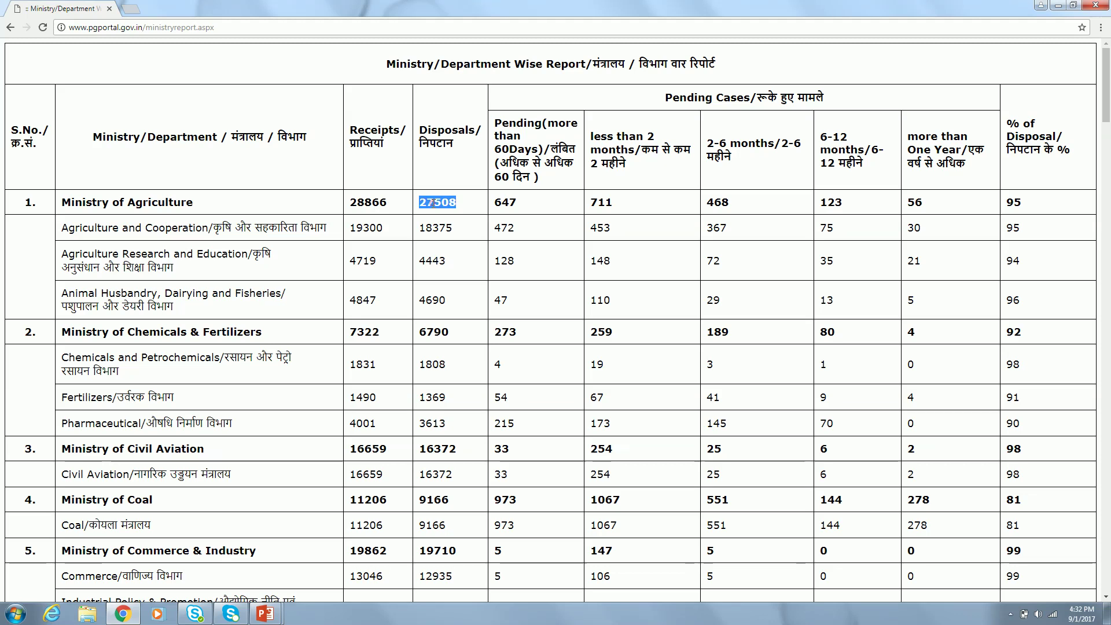
pyautogui.doubleClick(507, 199)
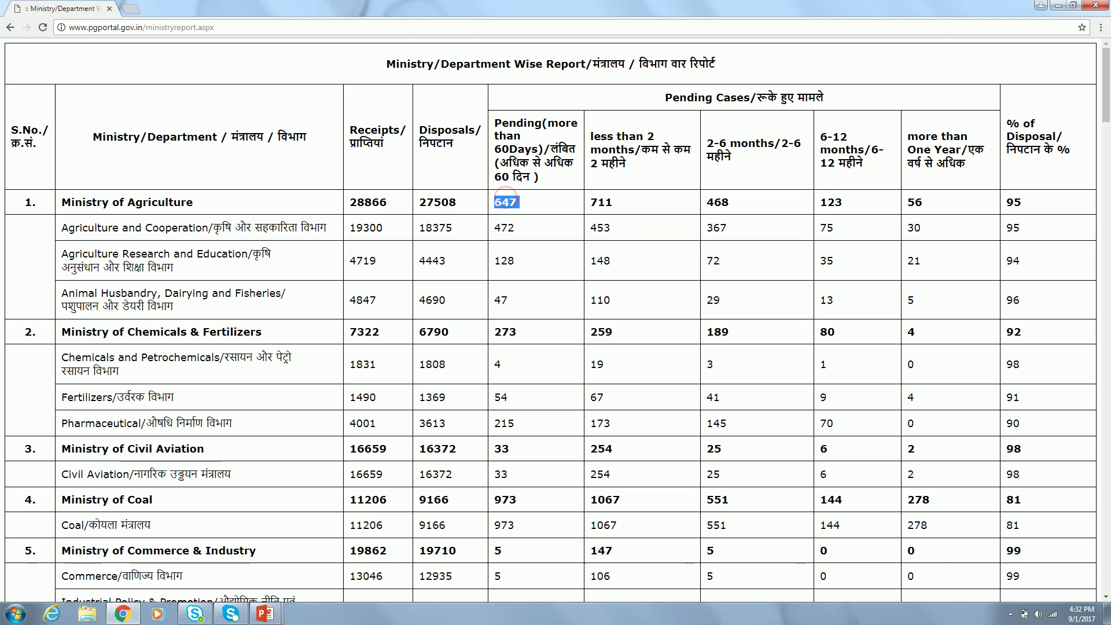
pyautogui.click(539, 203)
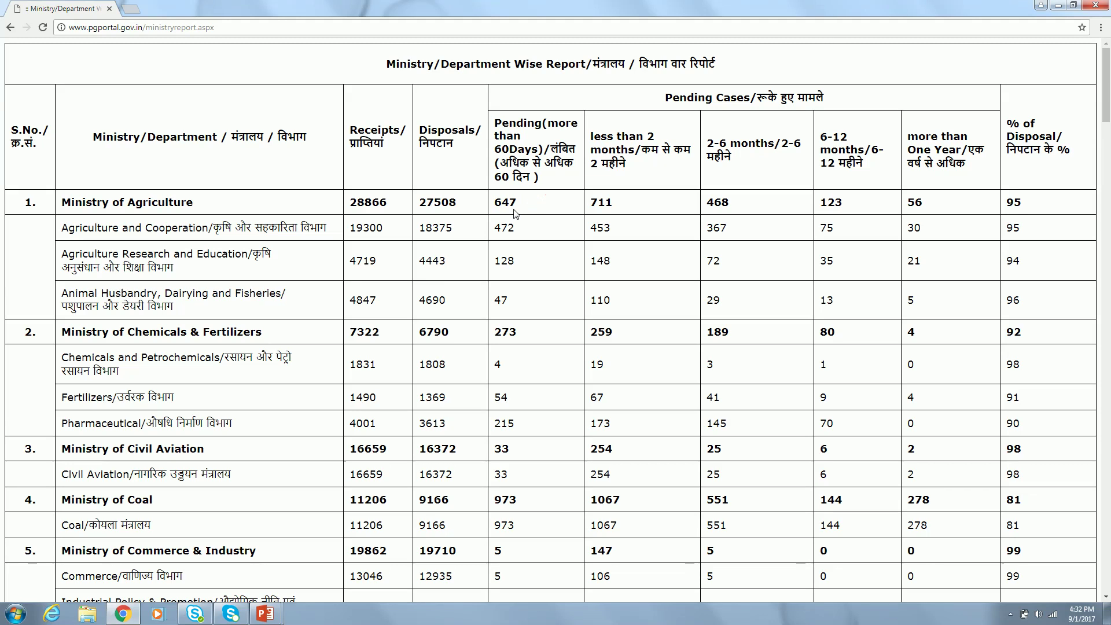
pyautogui.doubleClick(608, 201)
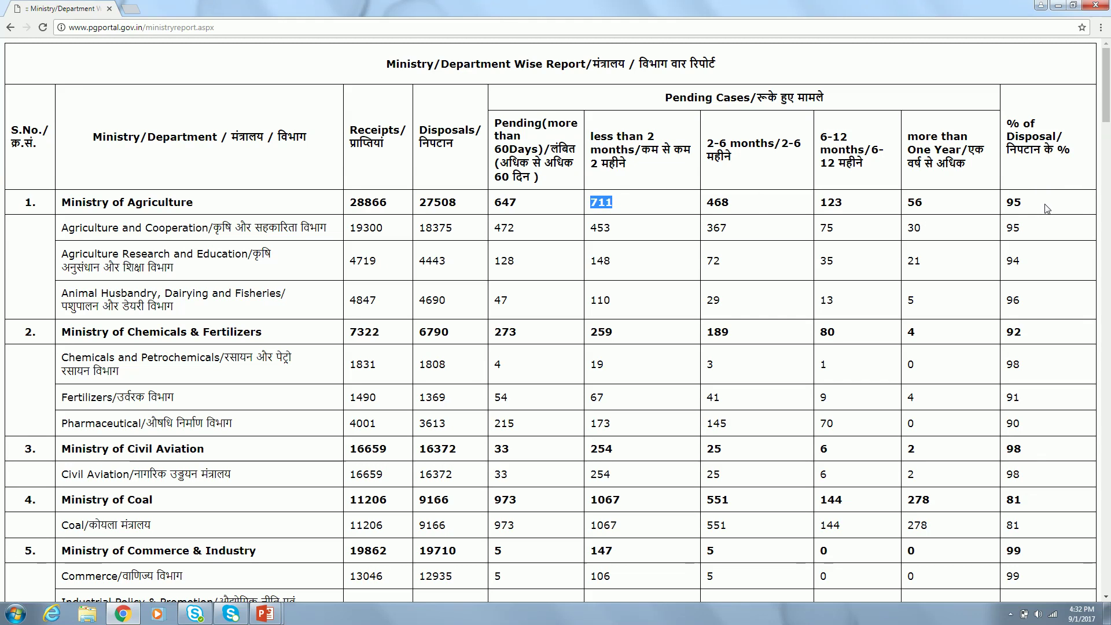
# - Scroll down through the ministry-wise report table and back up a little
pyautogui.scroll(-1, 434, 232)
pyautogui.scroll(-3, 434, 232)
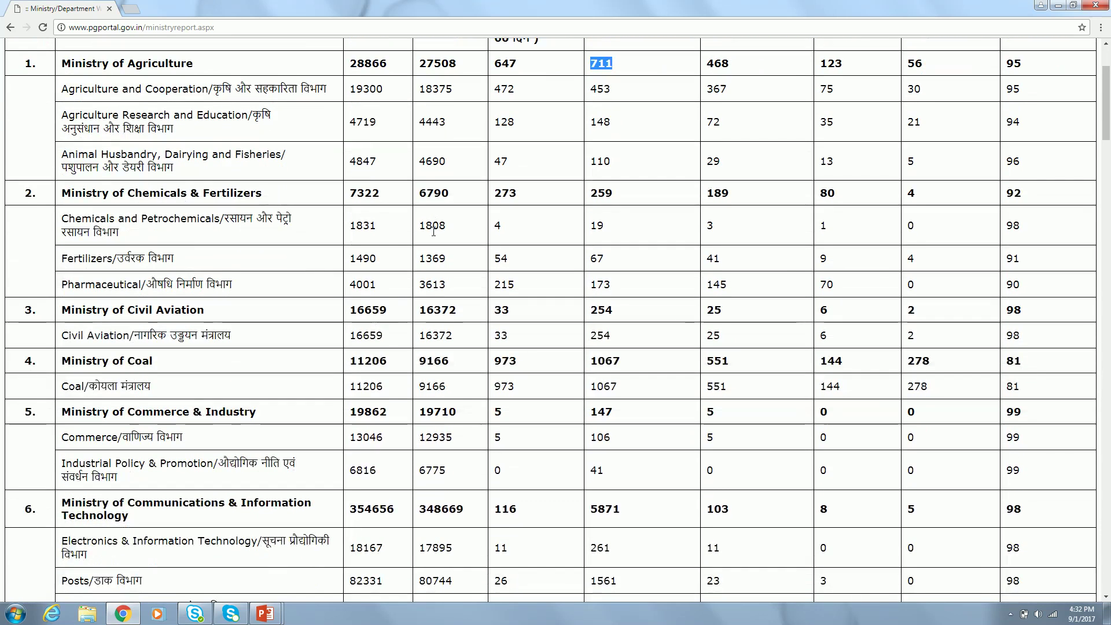
pyautogui.scroll(-1, 452, 370)
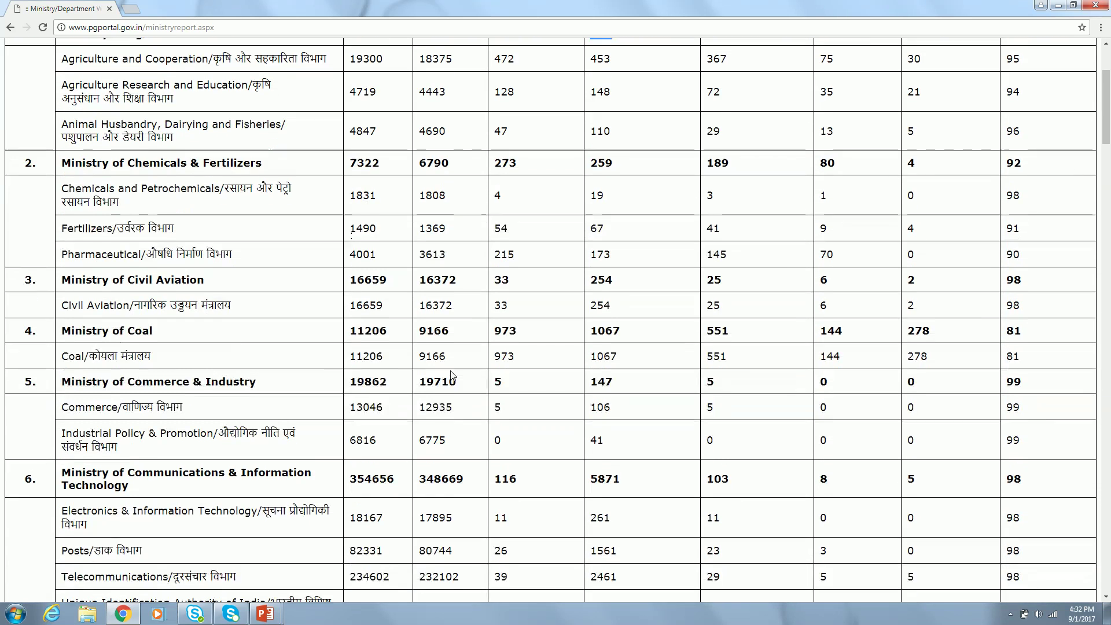
pyautogui.scroll(-2, 451, 371)
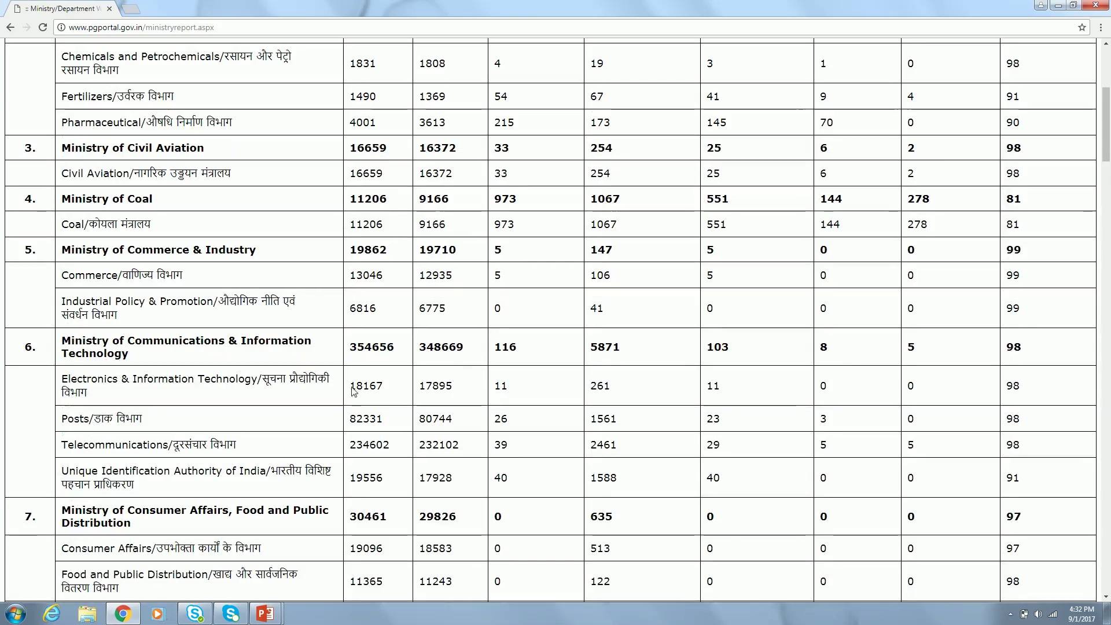
pyautogui.scroll(-10, 391, 347)
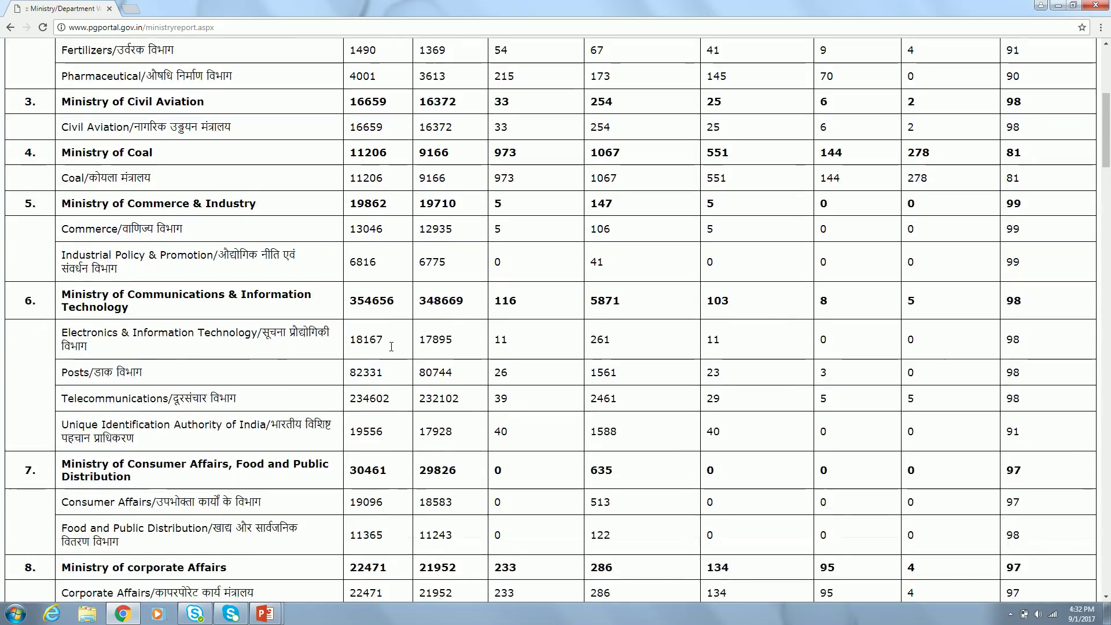
pyautogui.scroll(-6, 392, 351)
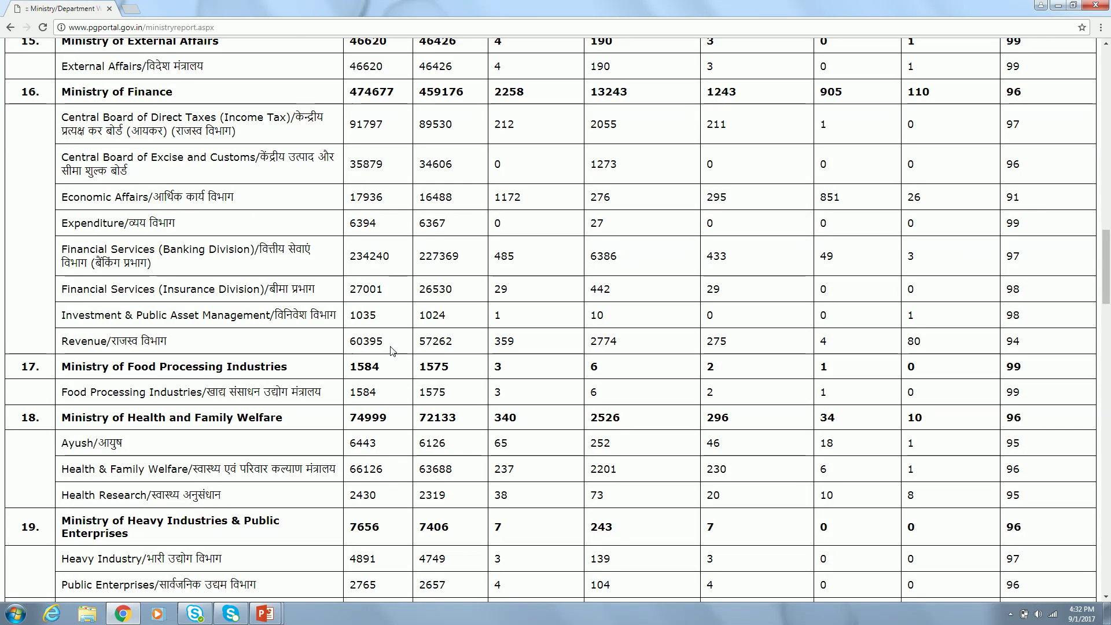
pyautogui.scroll(20, 392, 351)
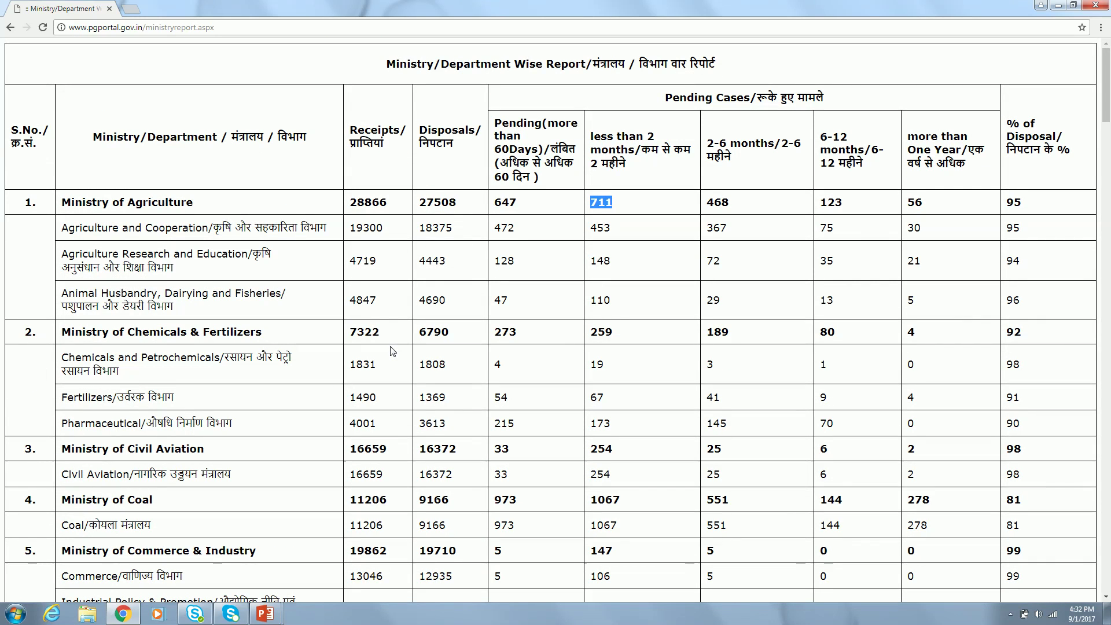
# - Return home, look at the 'View Status of your grievance' page, then go back home
pyautogui.click(10, 33)
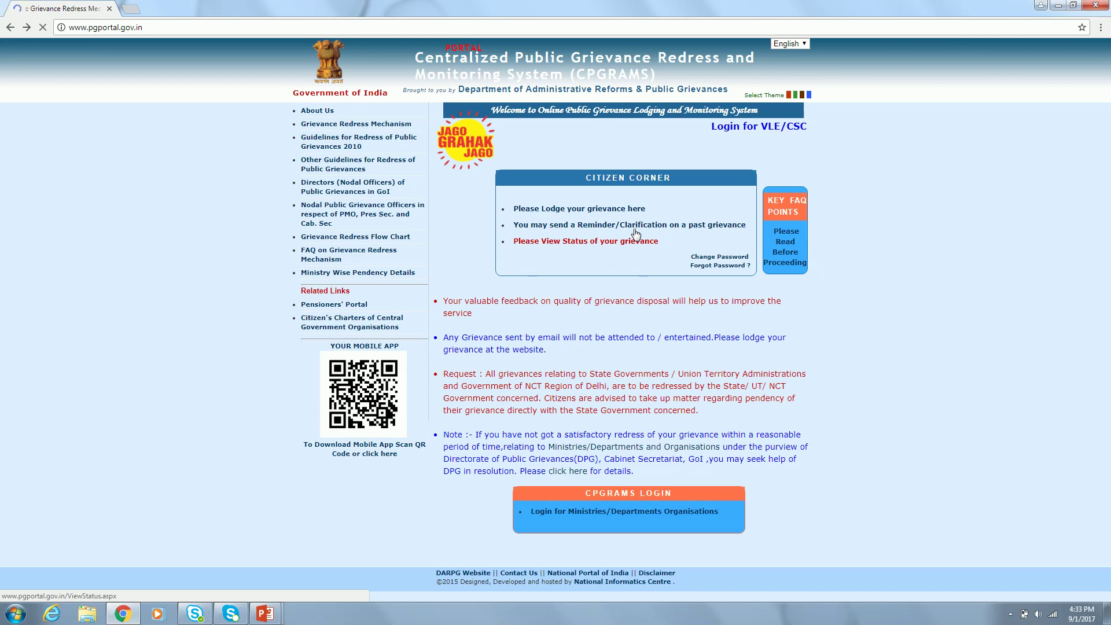
pyautogui.click(571, 242)
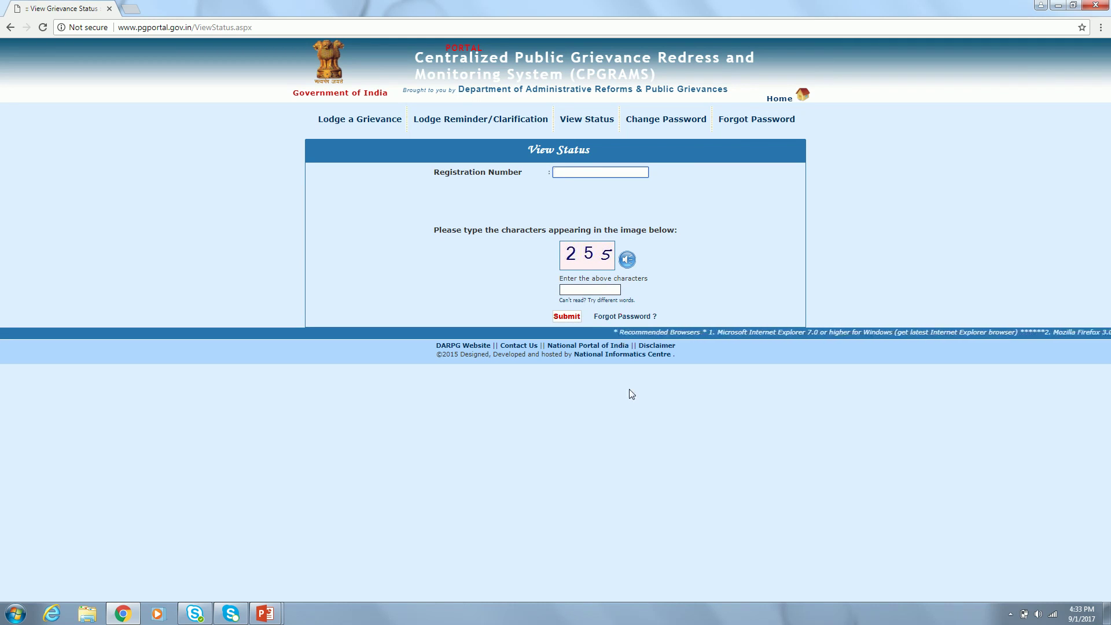
pyautogui.click(10, 28)
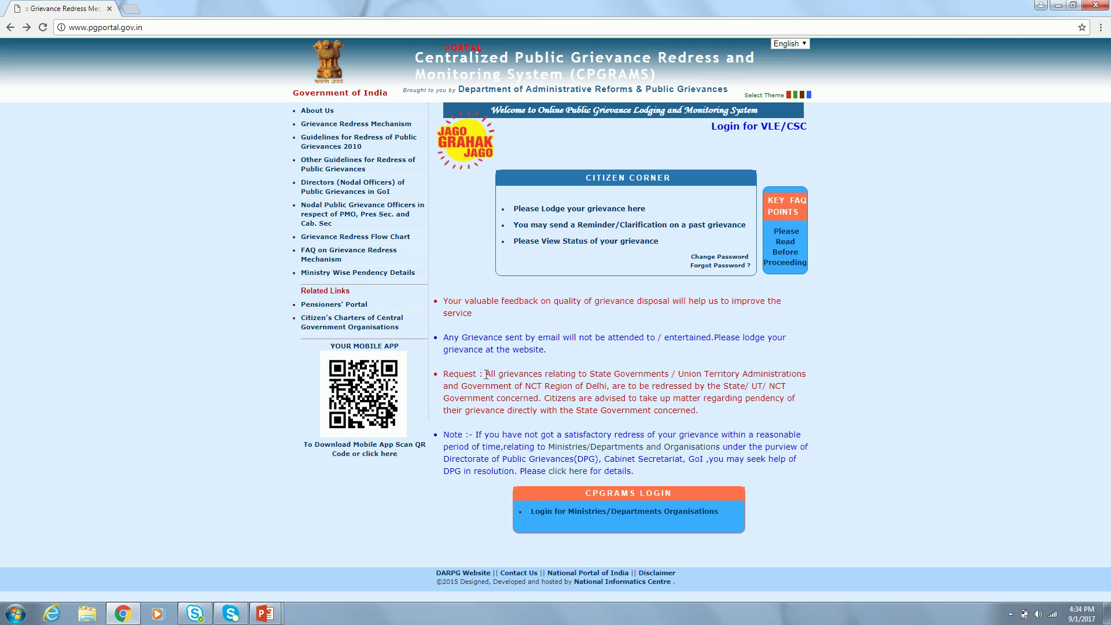
pyautogui.moveTo(445, 373); pyautogui.dragTo(711, 414)
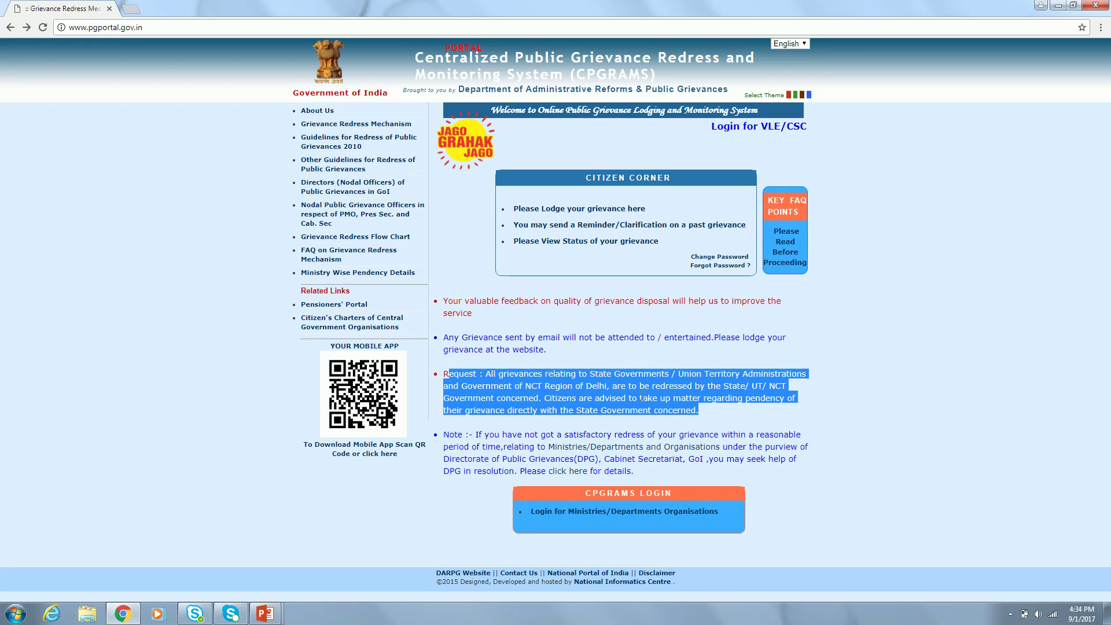
pyautogui.click(833, 396)
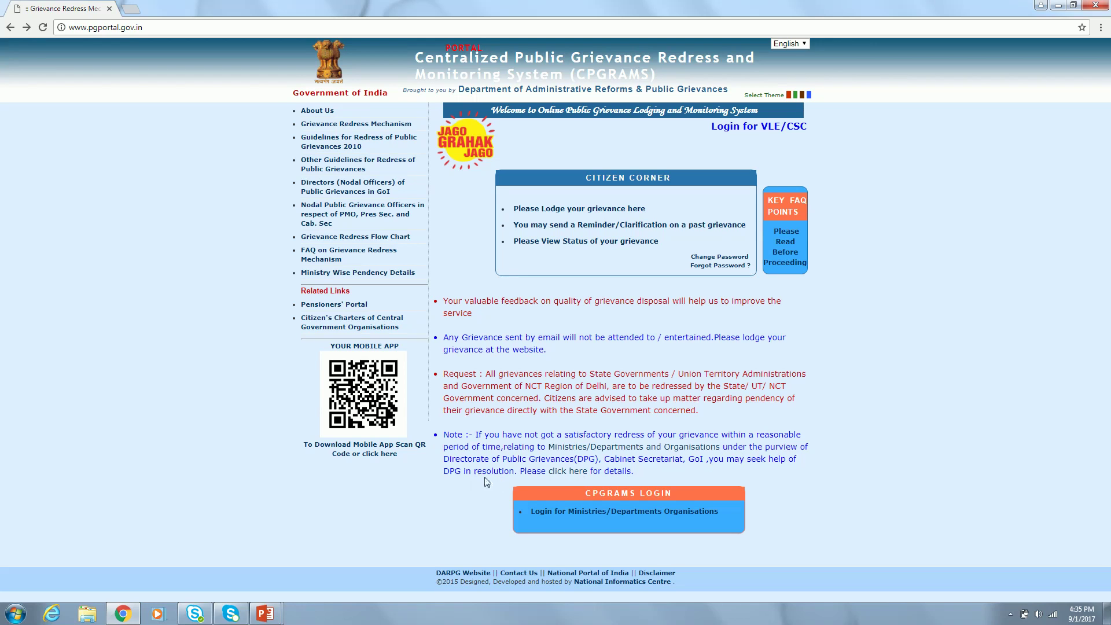
pyautogui.click(565, 473)
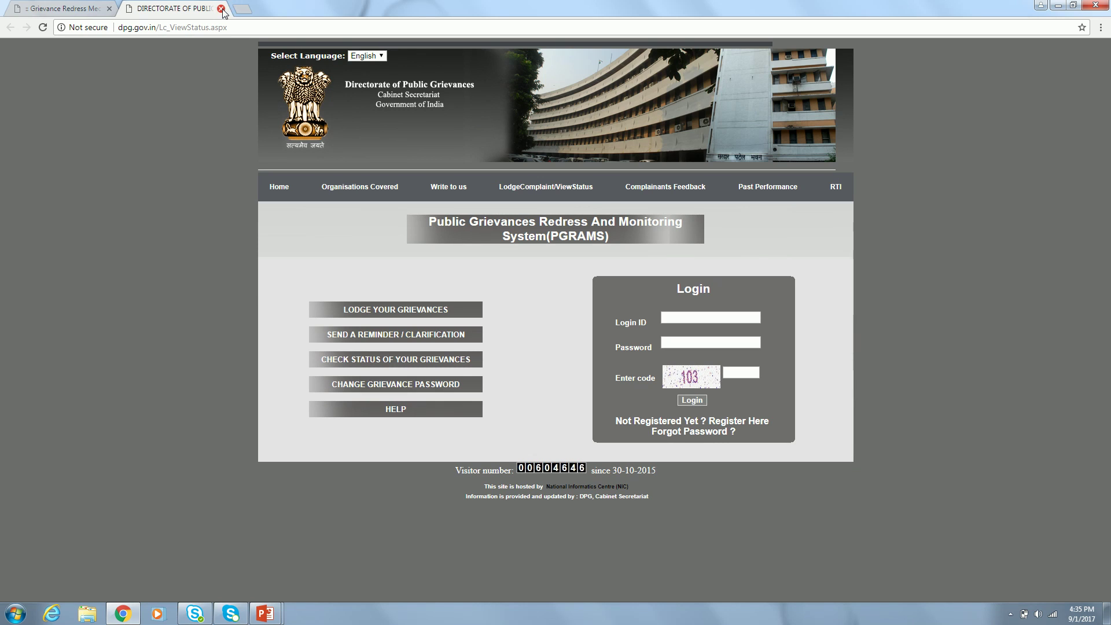
pyautogui.click(221, 9)
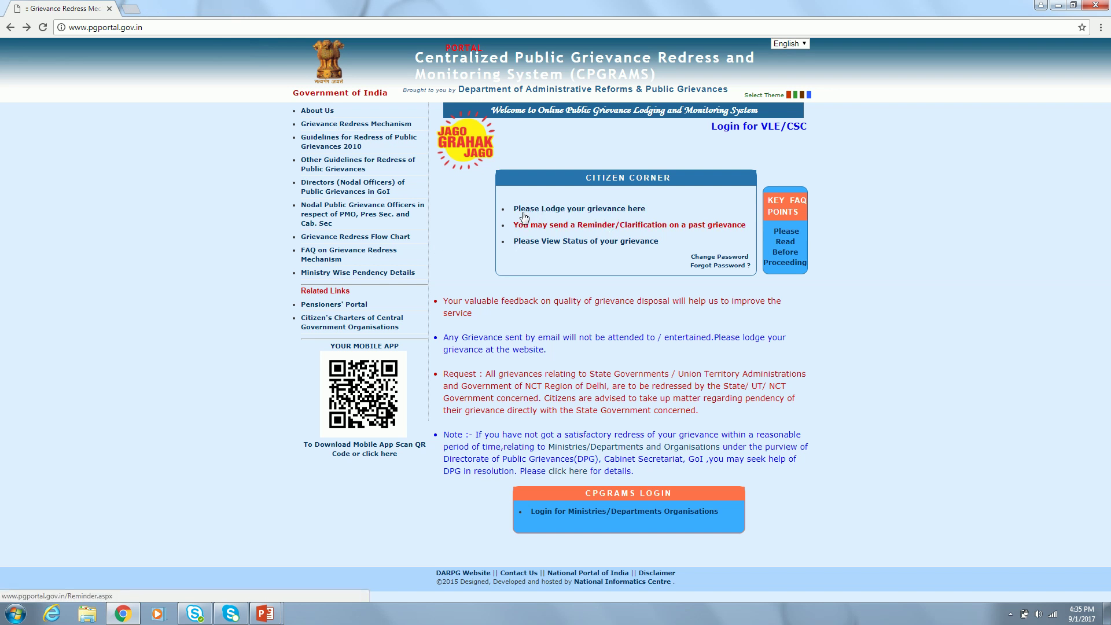
# - Begin lodging a Public Grievance and review excluded subjects such as Suggestions
pyautogui.click(613, 209)
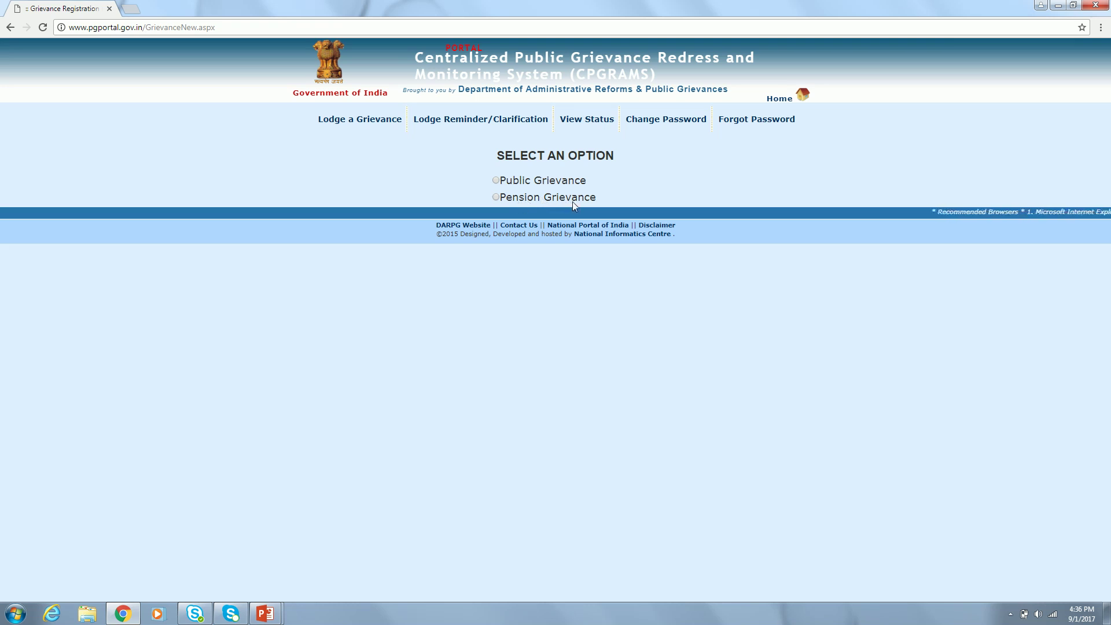
pyautogui.click(496, 181)
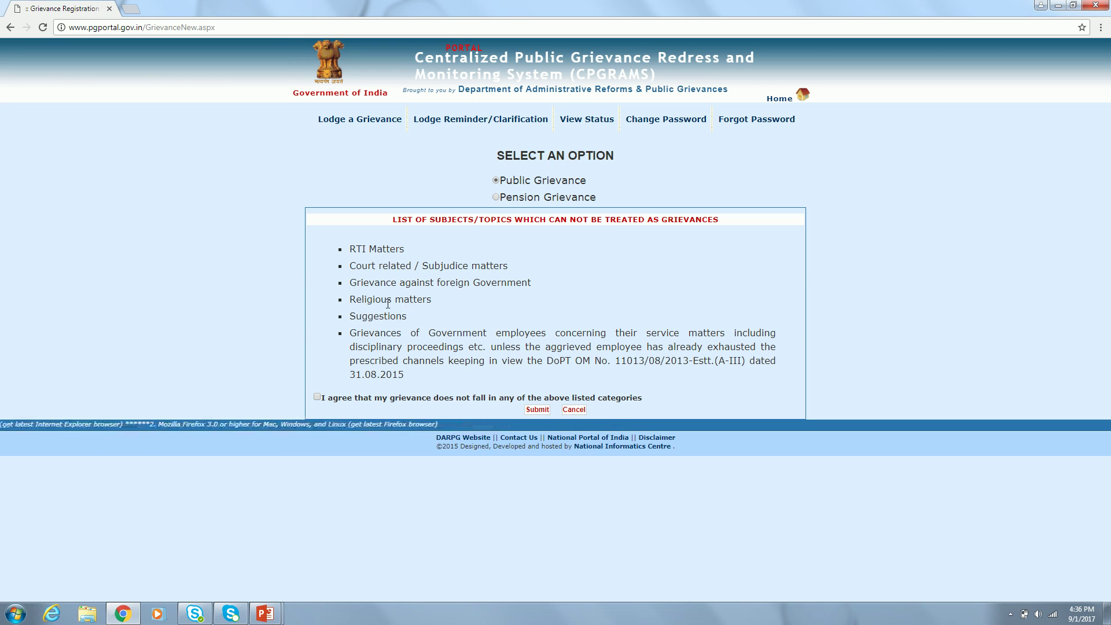
pyautogui.doubleClick(366, 315)
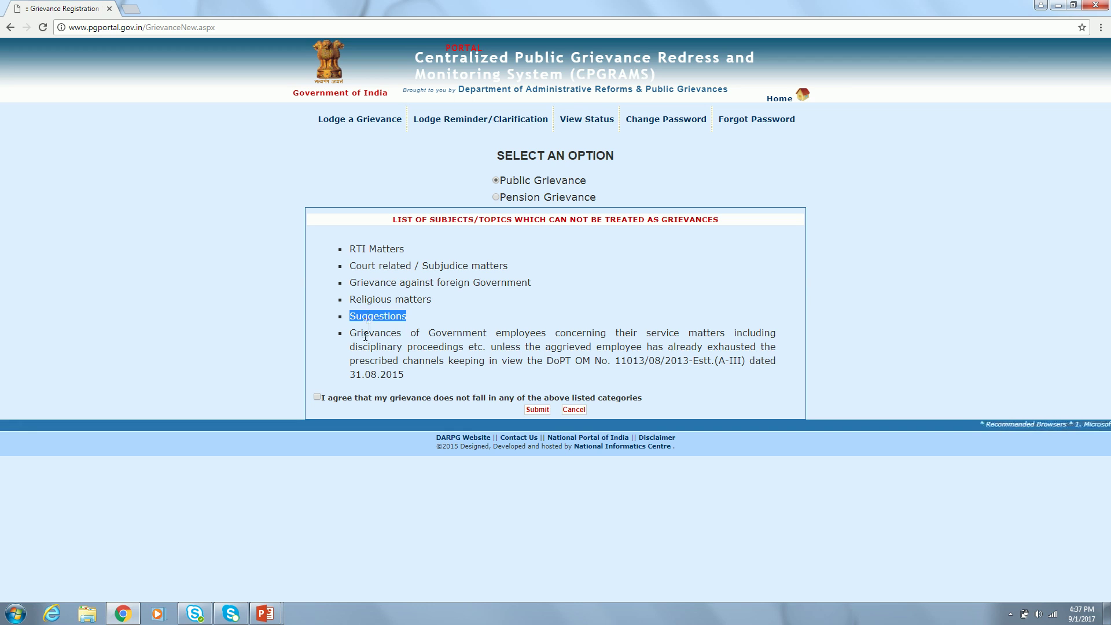
pyautogui.doubleClick(367, 335)
pyautogui.click(414, 371)
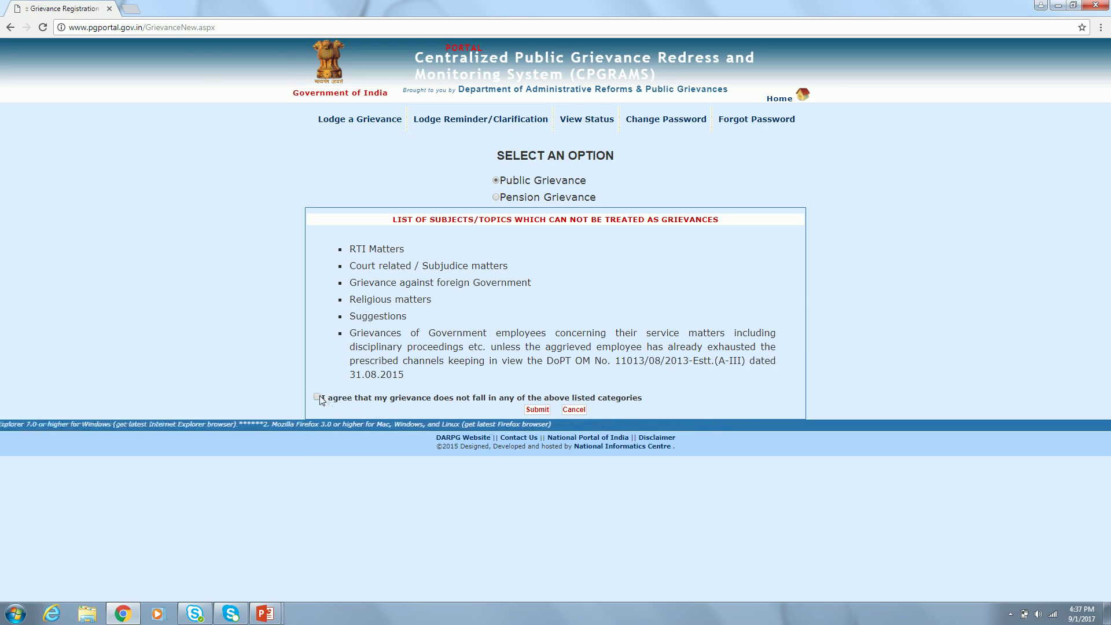
# - Agree the grievance is not an excluded subject and open the registration form
pyautogui.click(318, 399)
pyautogui.click(536, 410)
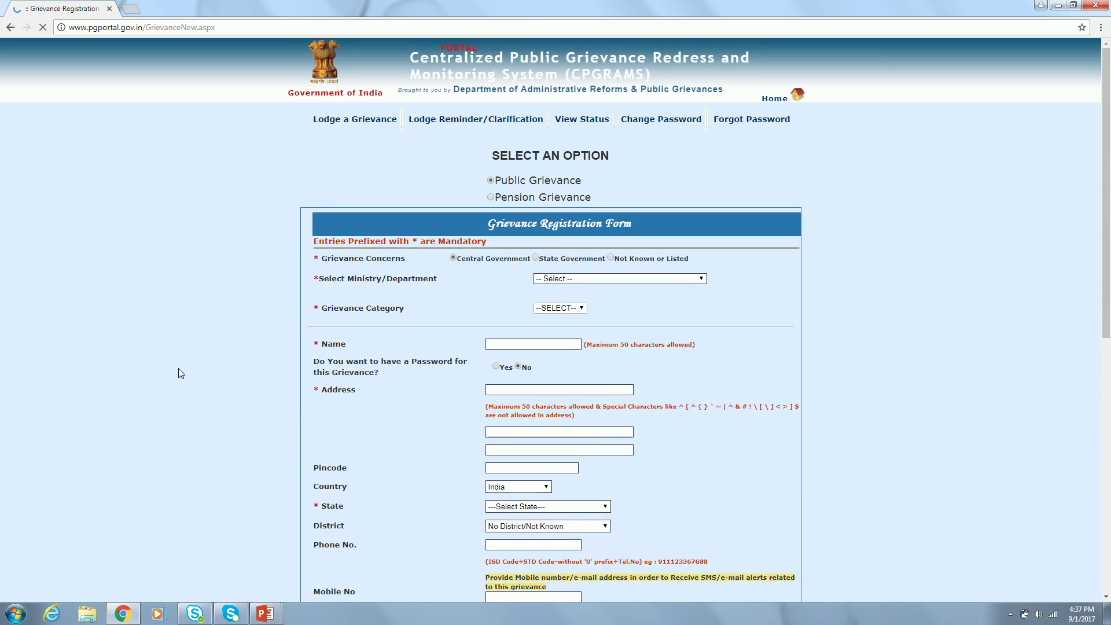
pyautogui.scroll(-2, 179, 373)
pyautogui.scroll(-2, 179, 370)
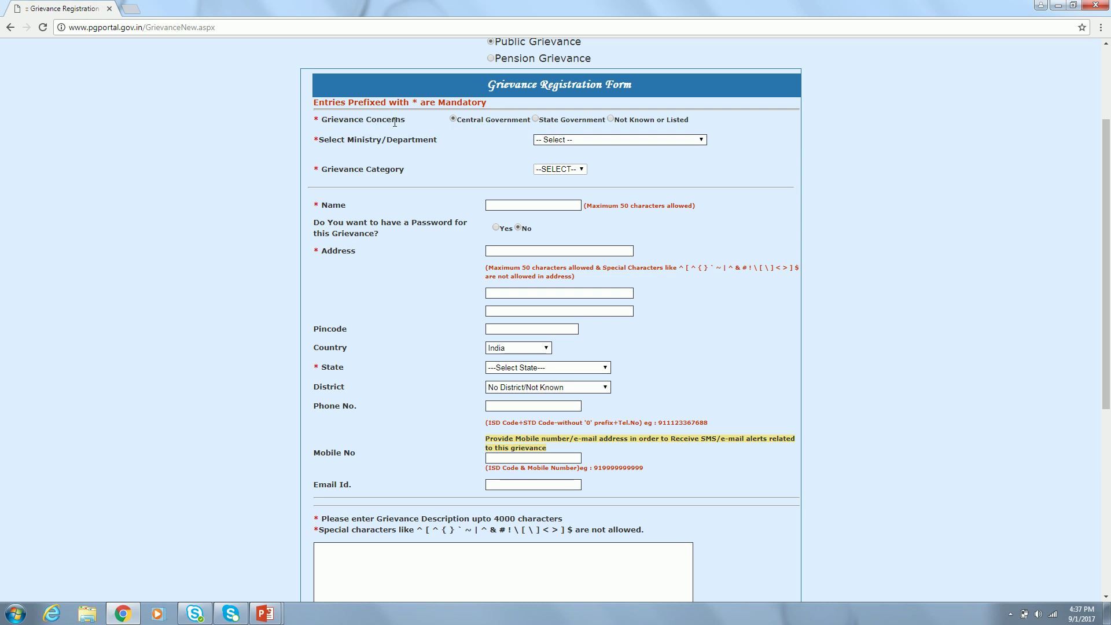
# - Set the concern to Government of Tamil Nadu with category State Government(Miscellaneous) - Corruption
pyautogui.click(539, 119)
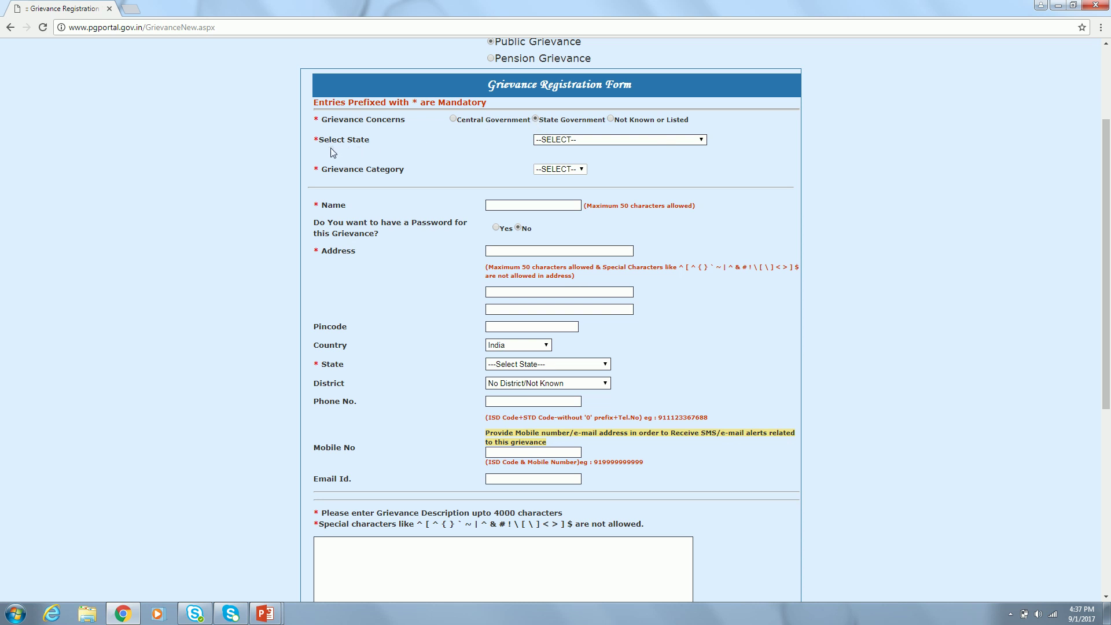
pyautogui.click(653, 139)
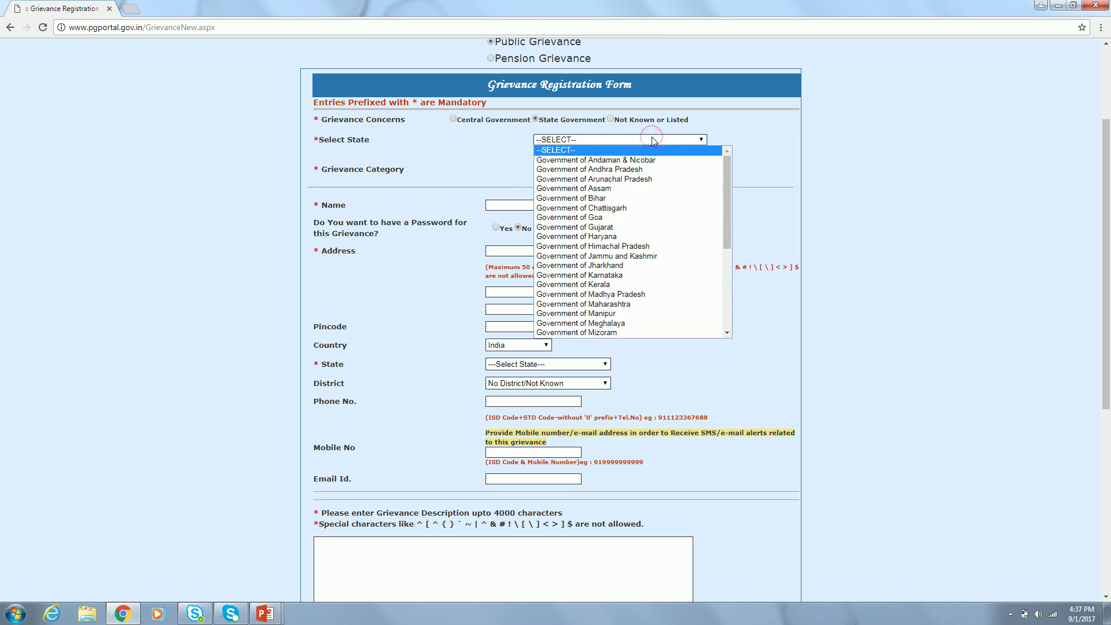
pyautogui.press('Down')
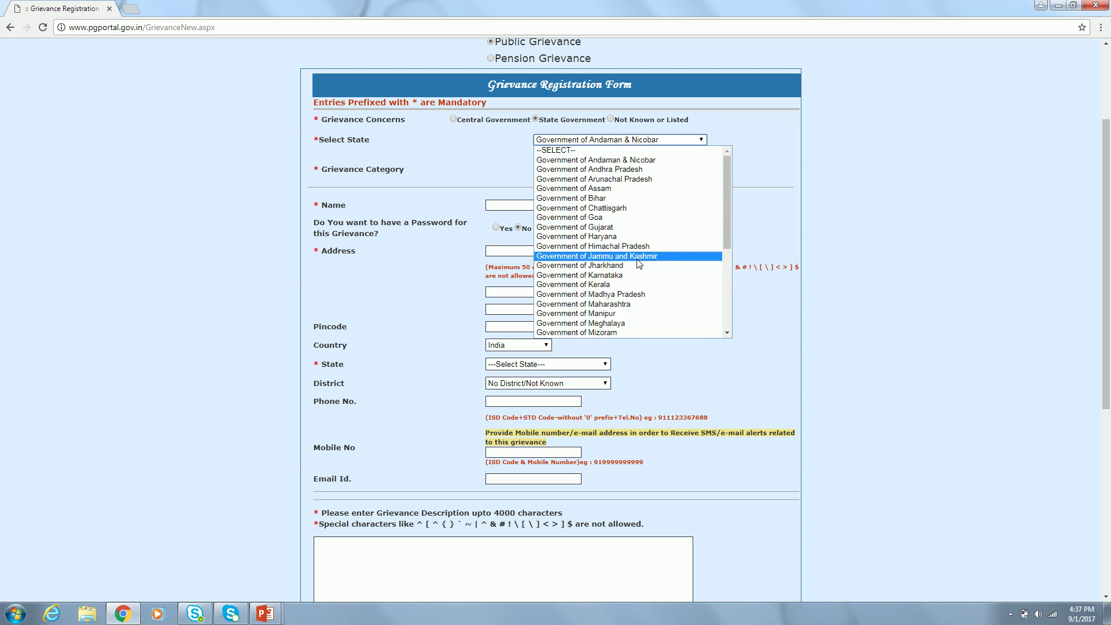
pyautogui.moveTo(728, 234); pyautogui.dragTo(728, 292)
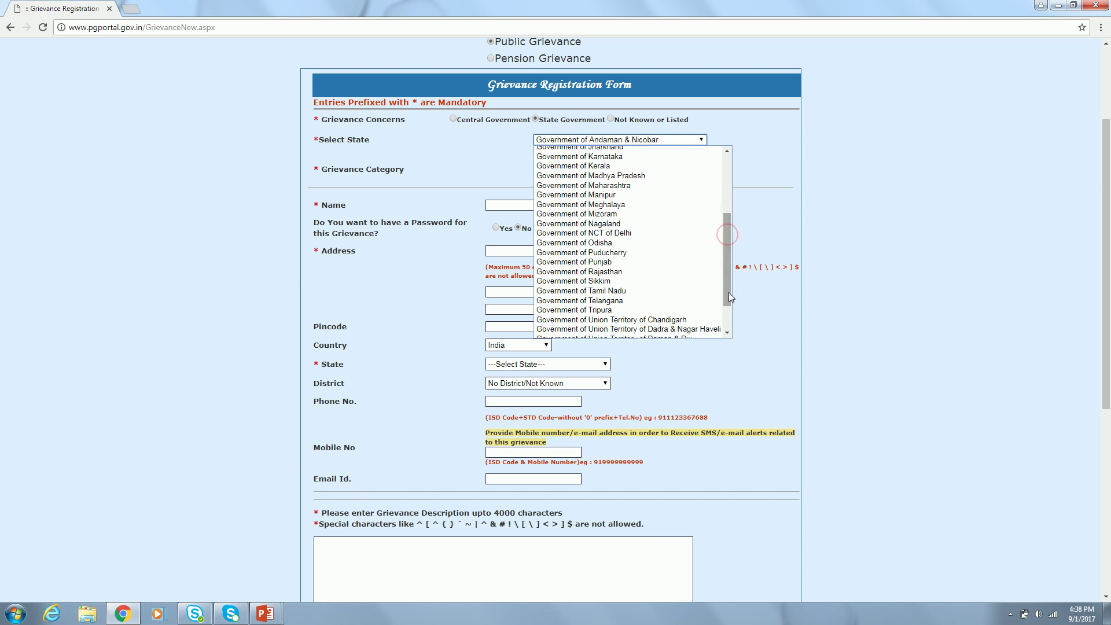
pyautogui.click(623, 291)
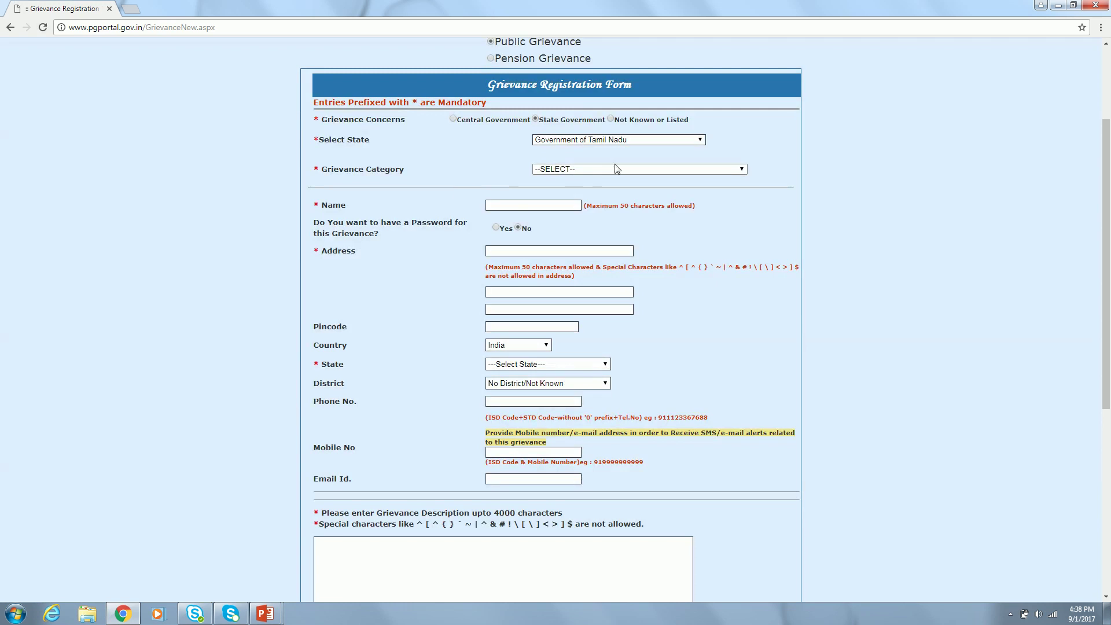
pyautogui.click(617, 168)
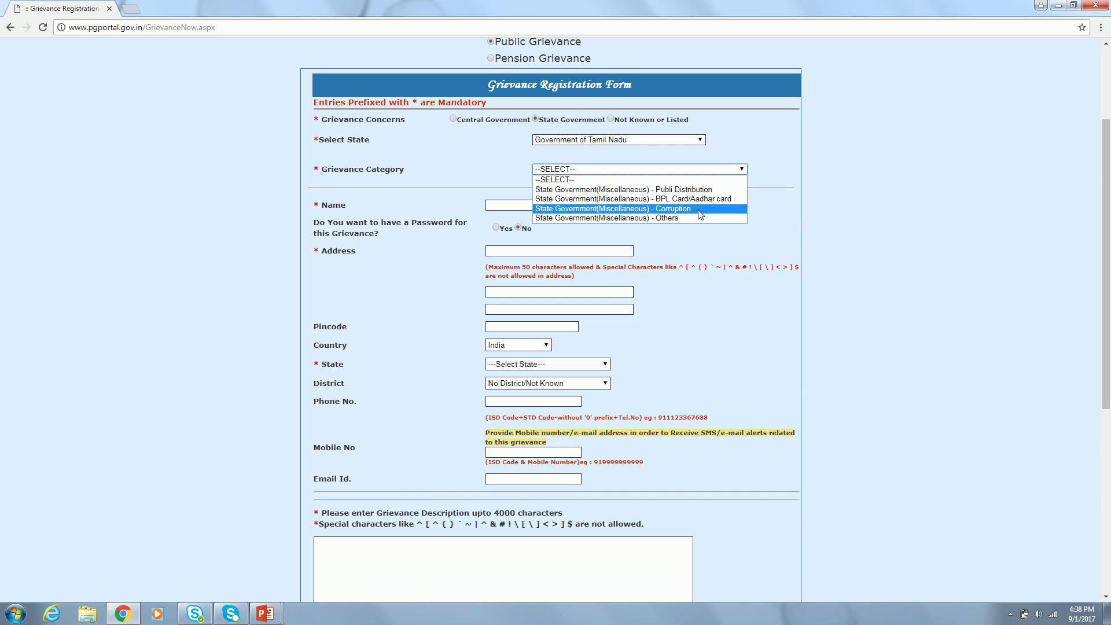
pyautogui.click(701, 213)
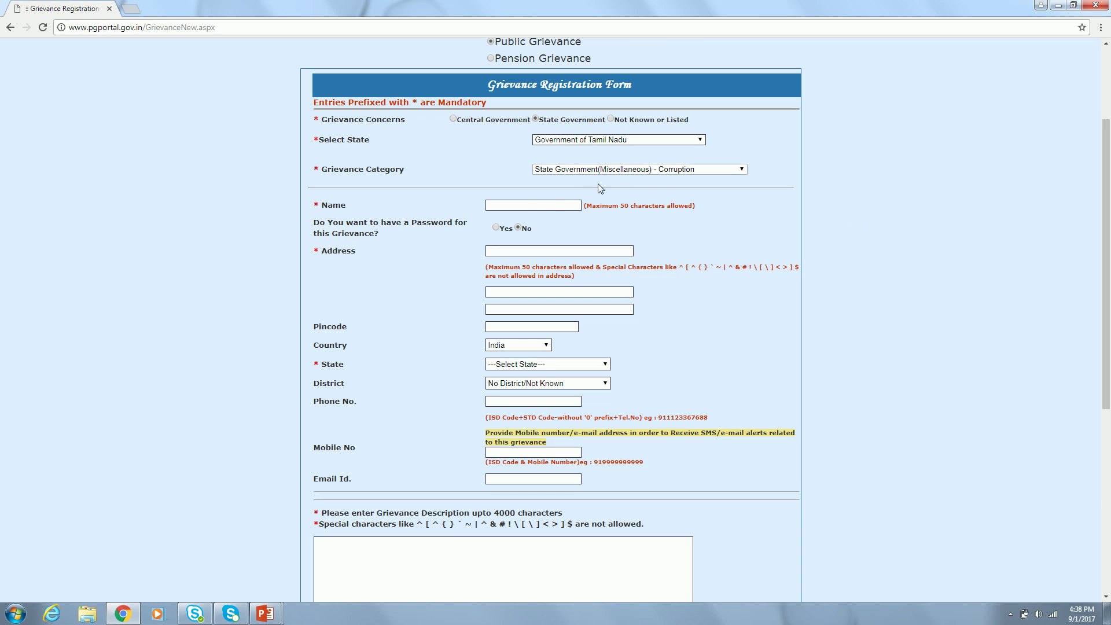
pyautogui.click(525, 203)
# - Switch the concern to Central Government and pick Road Transport and Highways (Ministry)
pyautogui.click(454, 119)
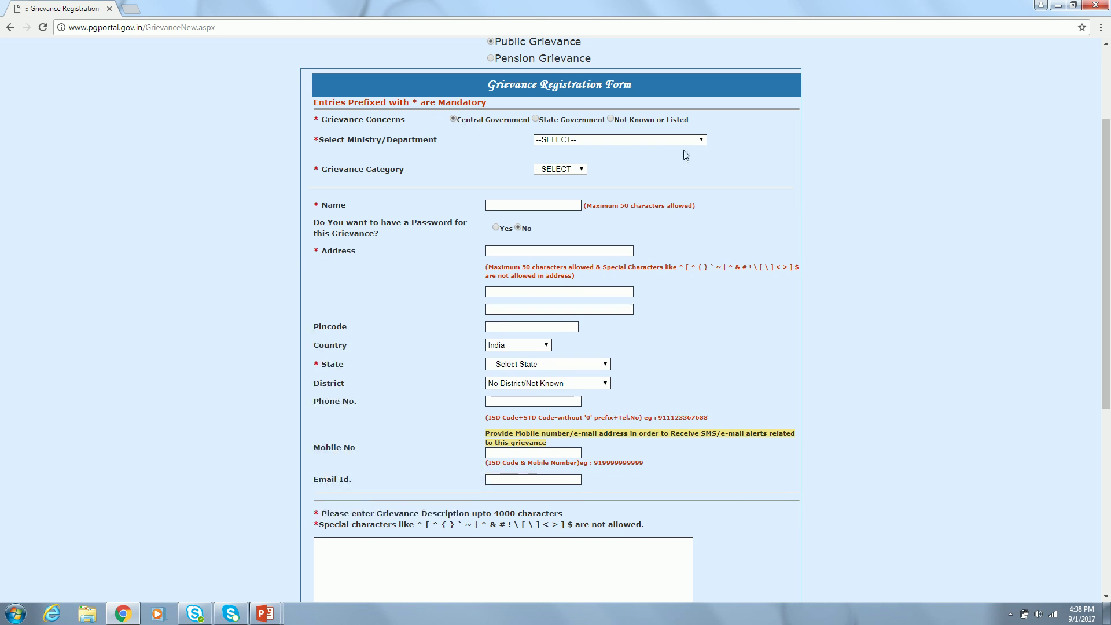
pyautogui.click(676, 143)
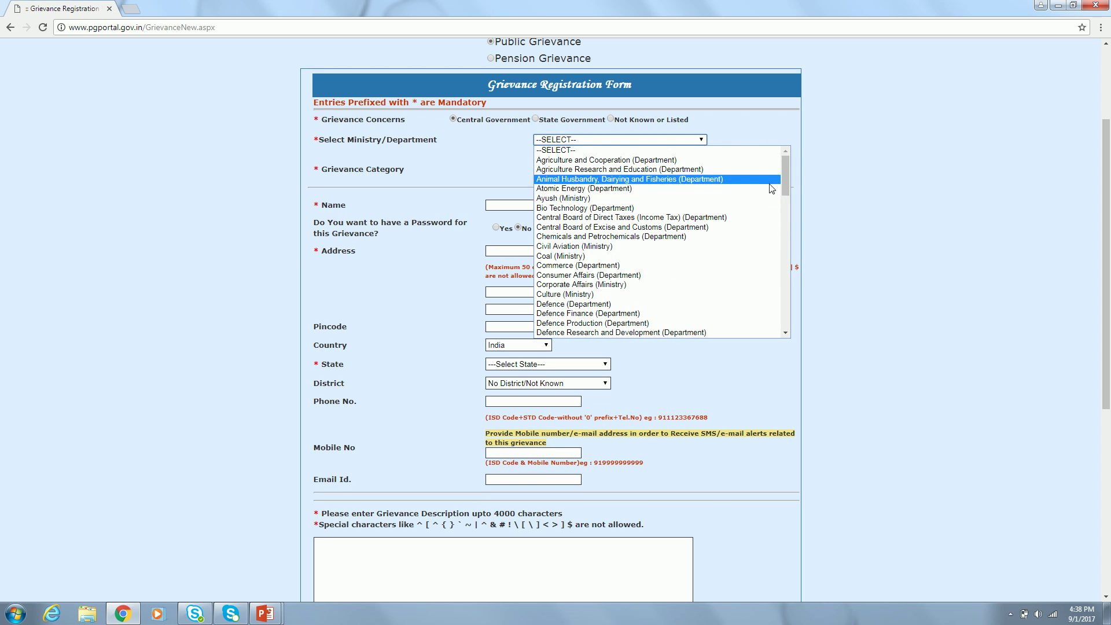
pyautogui.moveTo(785, 187); pyautogui.dragTo(786, 332)
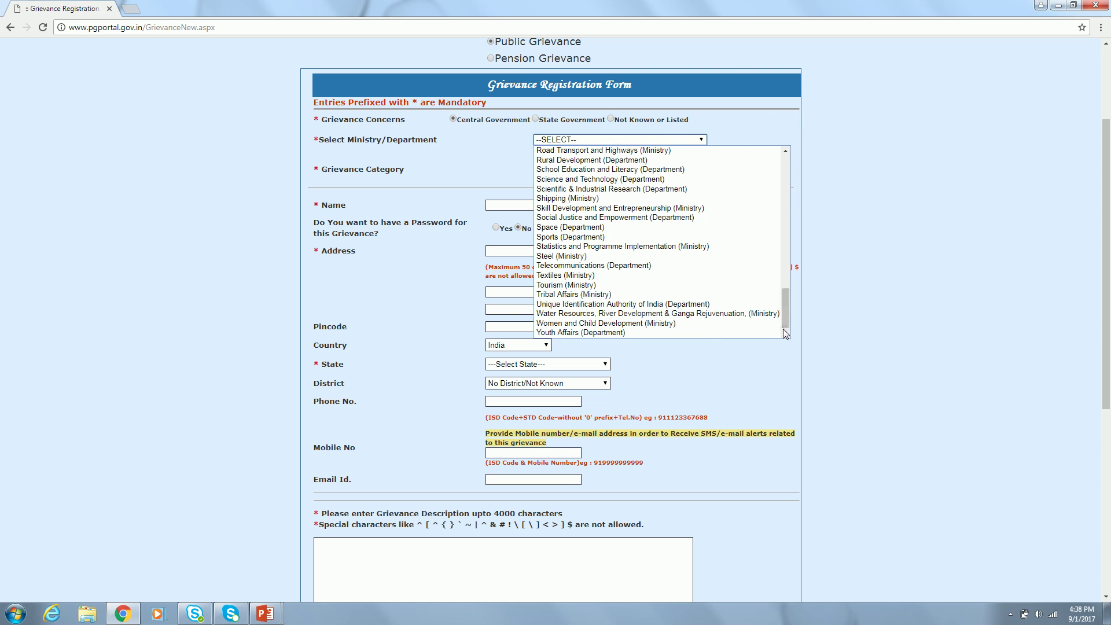
pyautogui.press('Down')
pyautogui.press('Down')
pyautogui.press('Up')
pyautogui.press('Up')
pyautogui.press('Up')
pyautogui.press('Up')
pyautogui.press('Up')
pyautogui.press('Up')
pyautogui.press('Up')
pyautogui.press('Up')
pyautogui.press('Up')
pyautogui.press('Up')
pyautogui.press('Up')
pyautogui.press('Up')
pyautogui.press('Up')
pyautogui.press('Up')
pyautogui.press('Up')
pyautogui.press('Up')
pyautogui.press('Up')
pyautogui.press('Up')
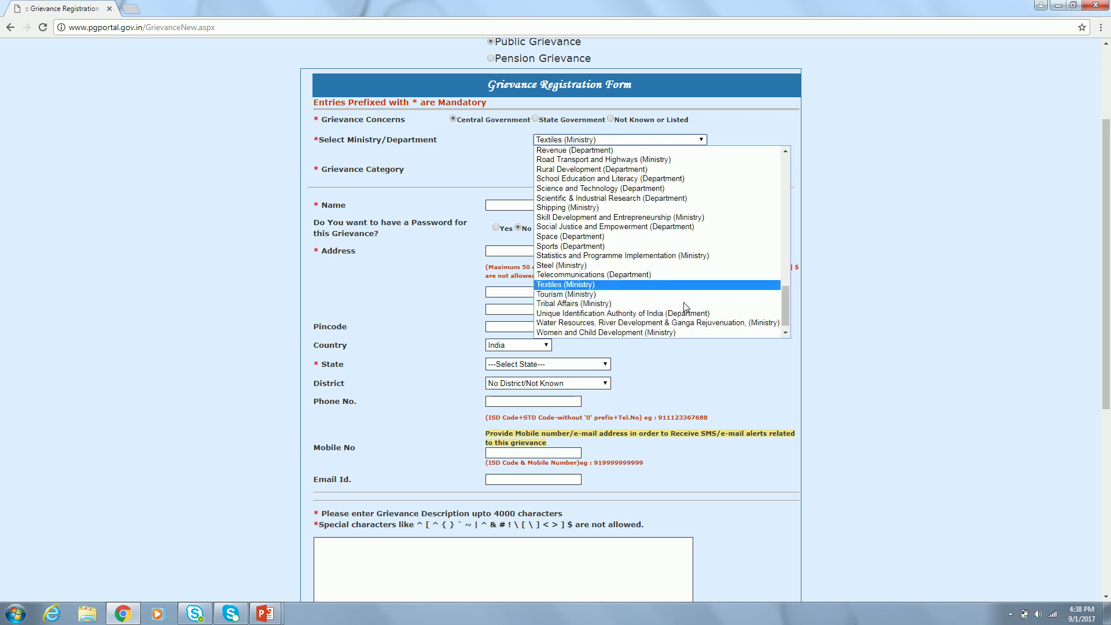
pyautogui.click(668, 161)
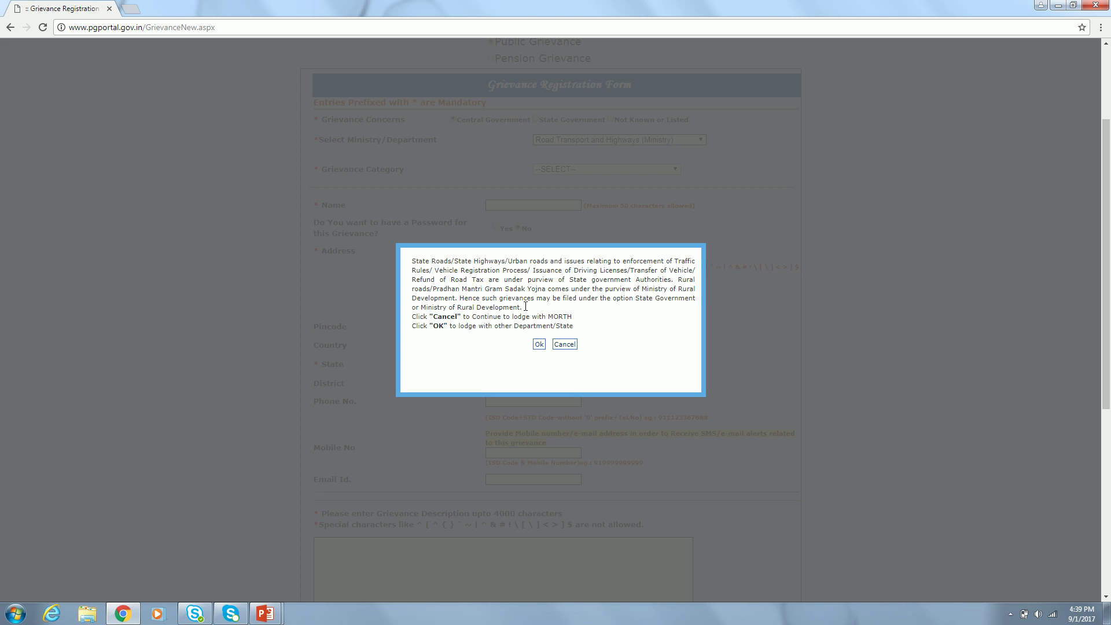
# - Dismiss the advisory, choose Public Grievance again, and accept the excluded-topics declaration
pyautogui.click(538, 344)
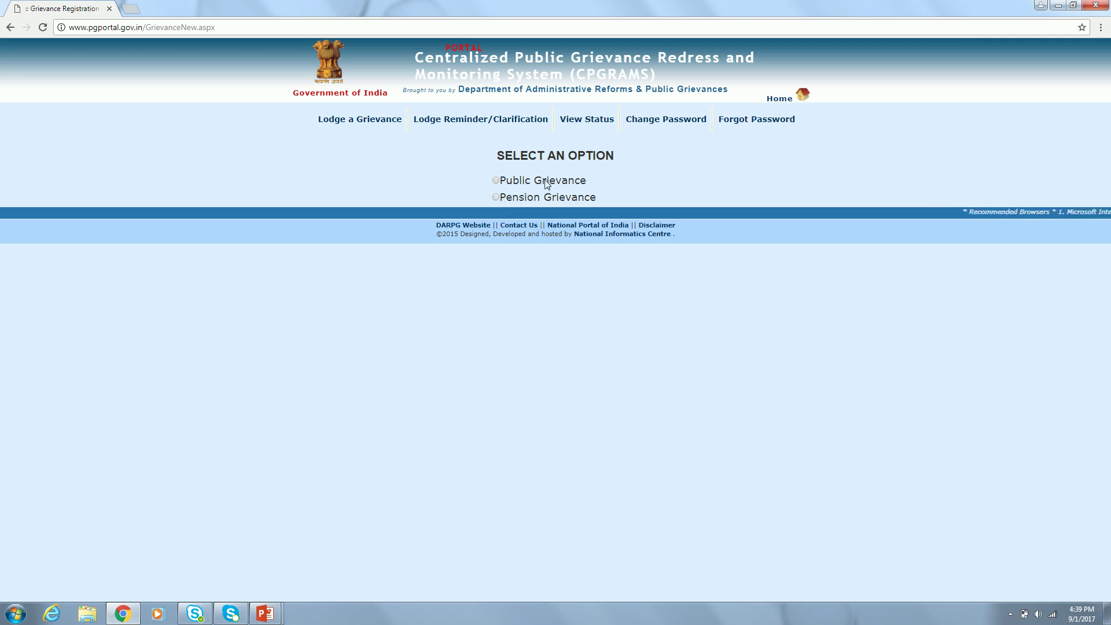
pyautogui.click(496, 180)
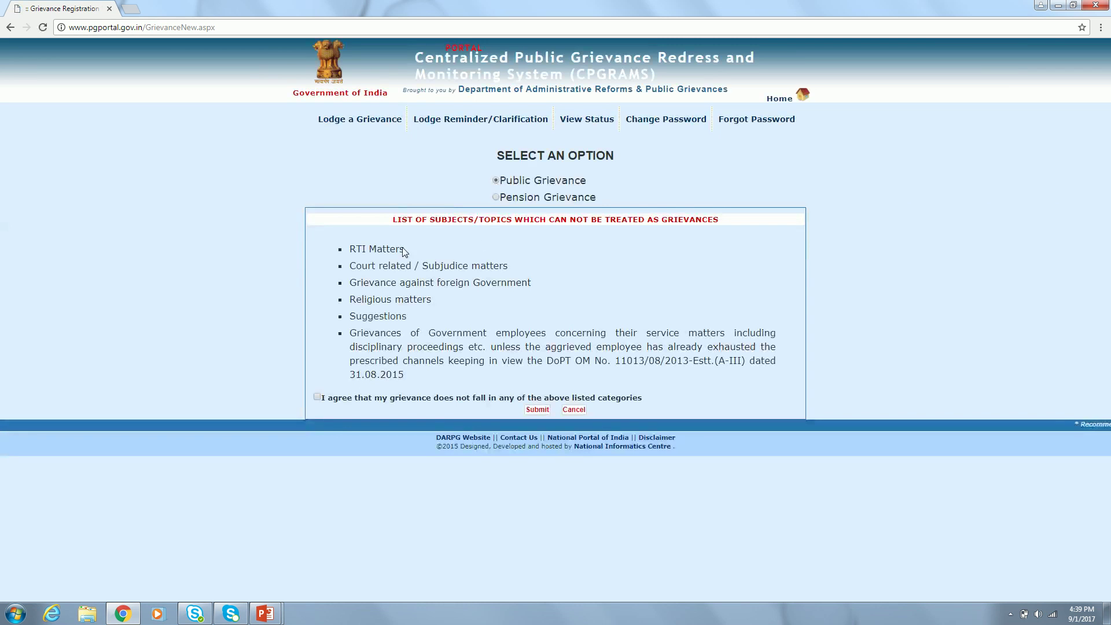
pyautogui.click(316, 397)
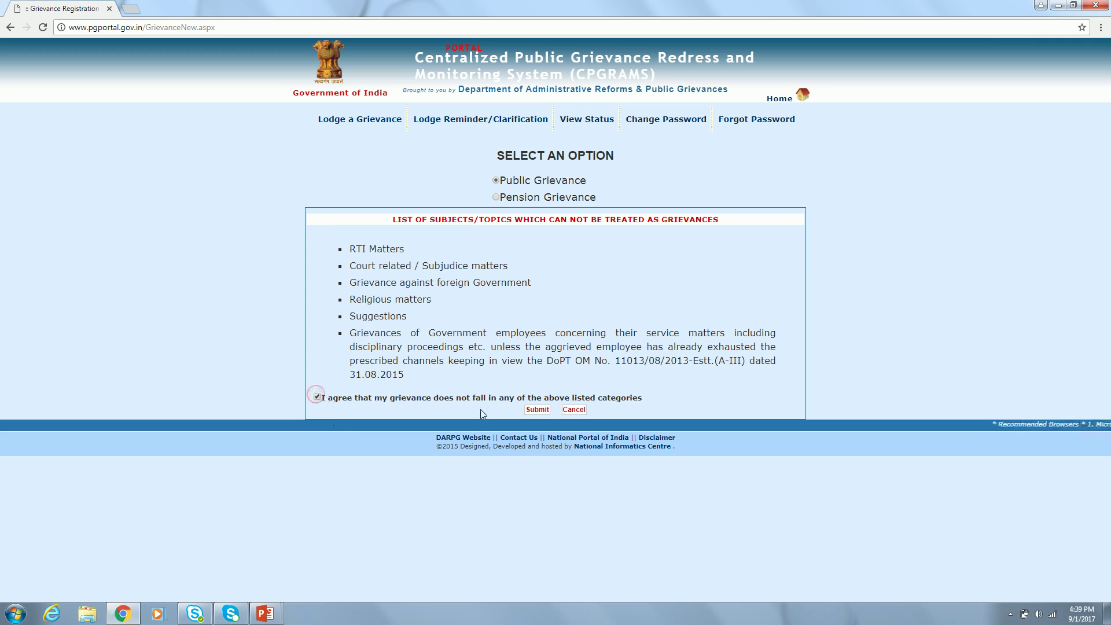
pyautogui.click(537, 410)
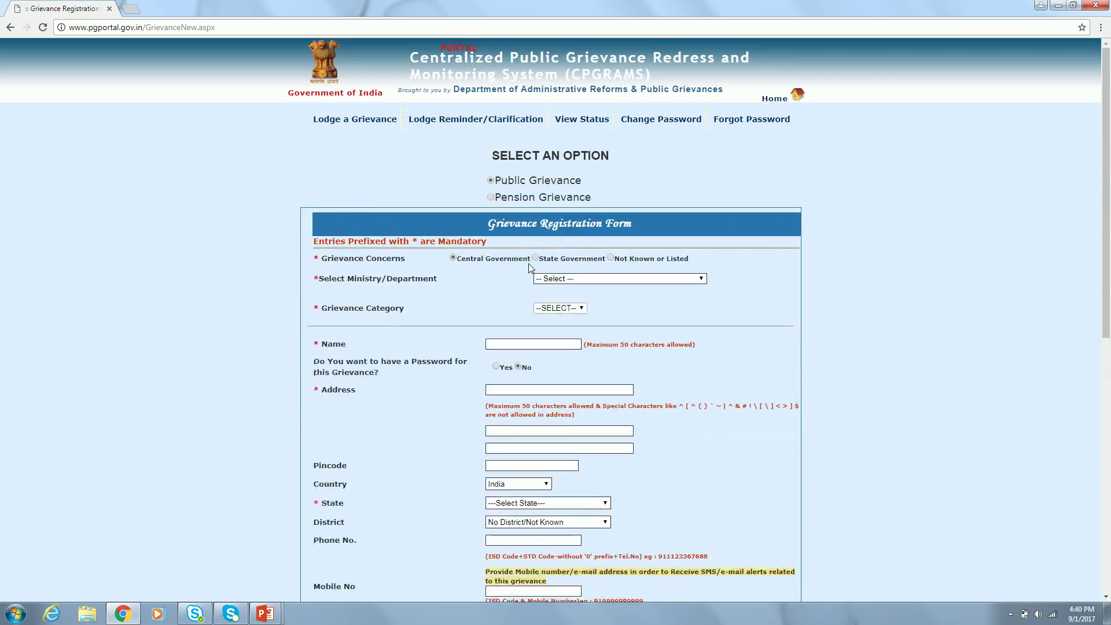
# - Reselect Road Transport and Highways (Ministry), browse its categories, then reopen the ministry list
pyautogui.click(592, 278)
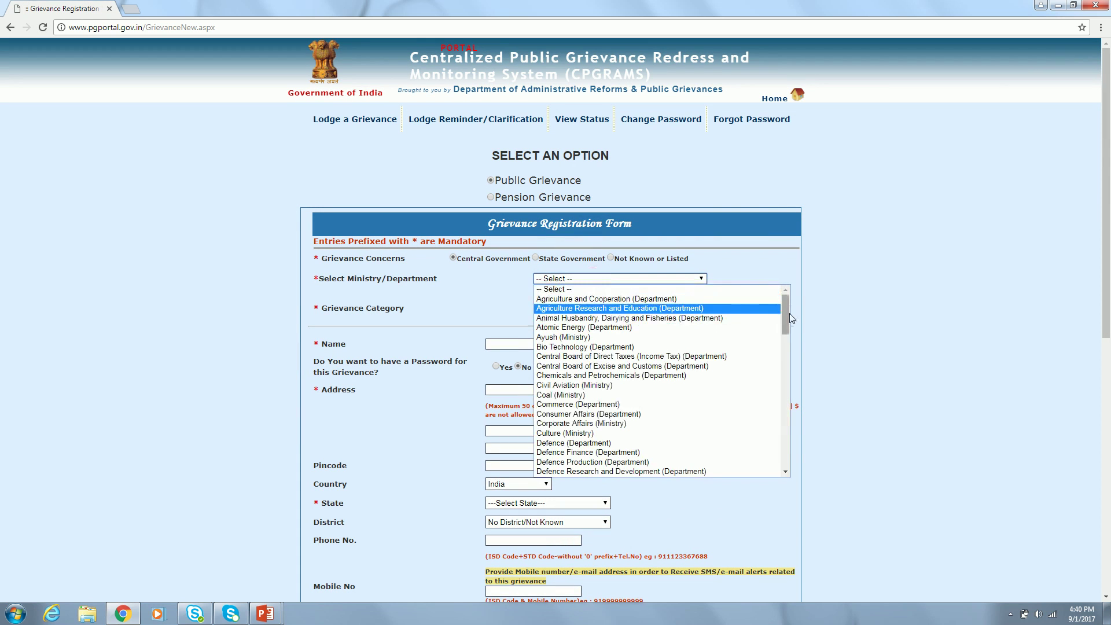
pyautogui.moveTo(786, 323); pyautogui.dragTo(793, 463)
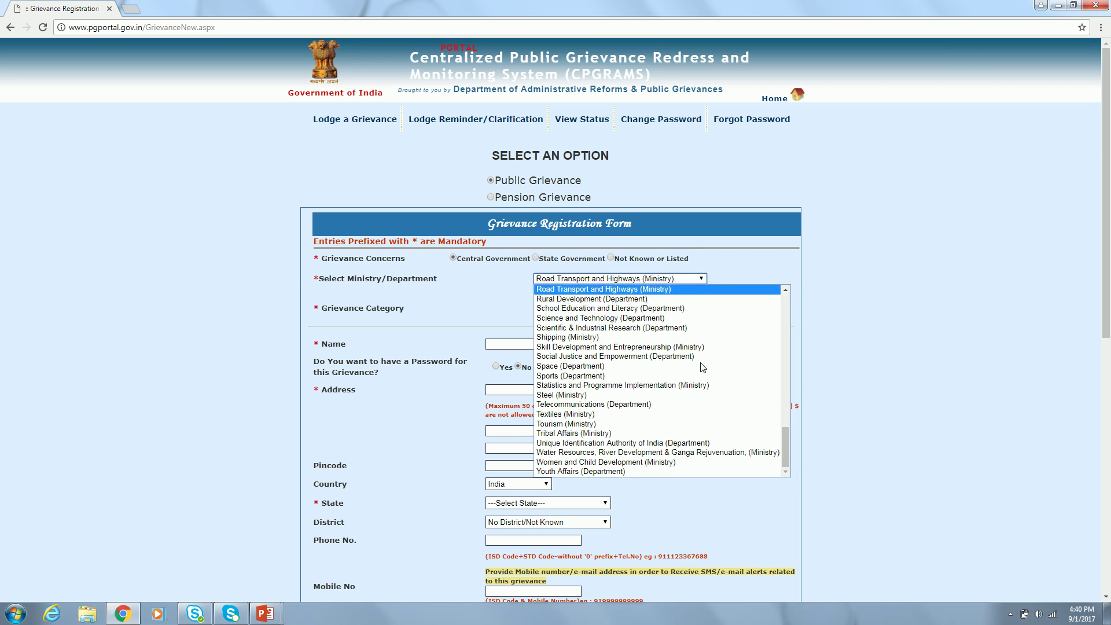
pyautogui.click(647, 289)
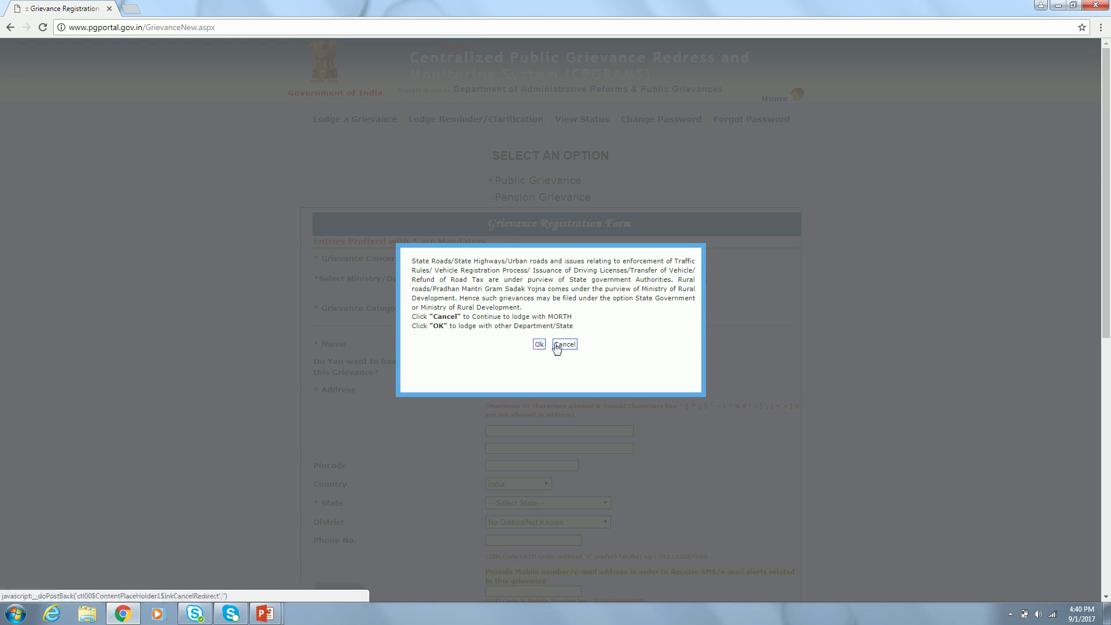
pyautogui.click(561, 345)
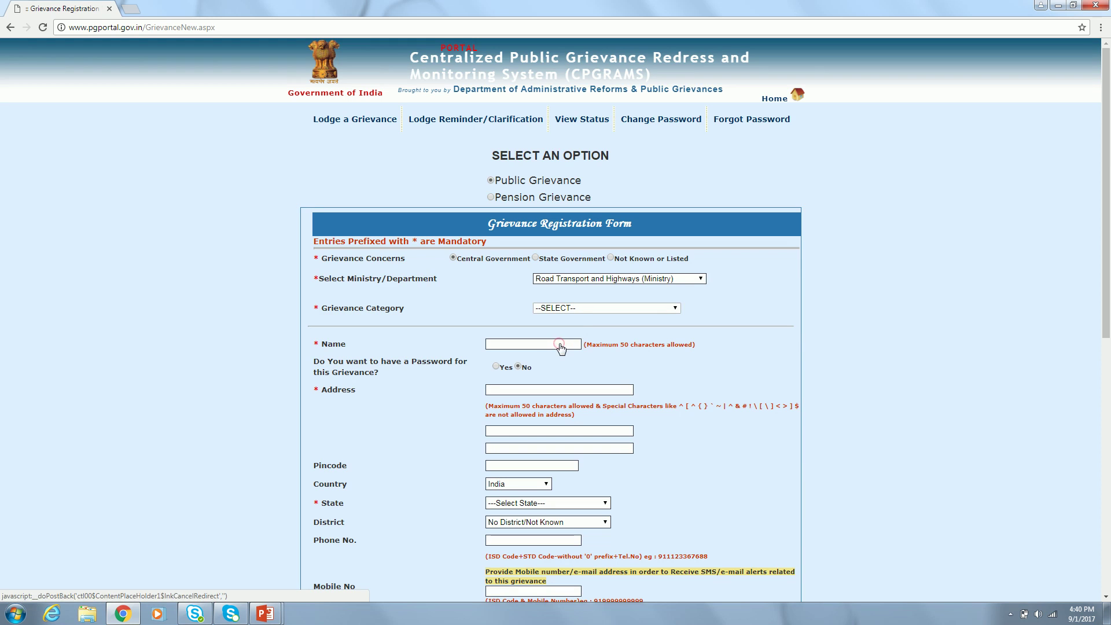
pyautogui.click(596, 309)
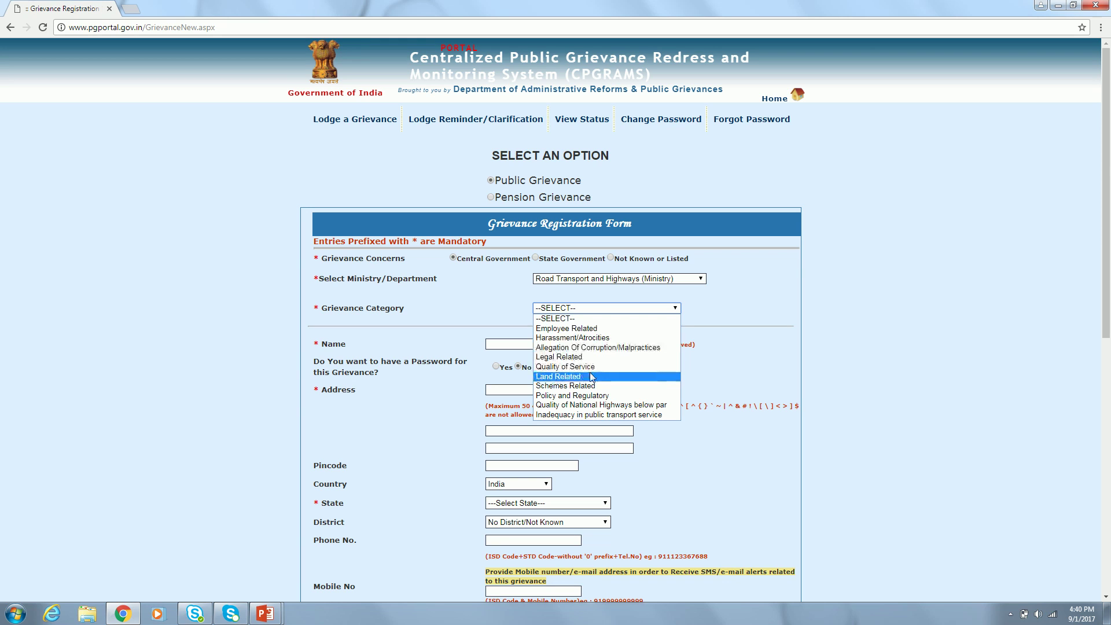
pyautogui.click(729, 297)
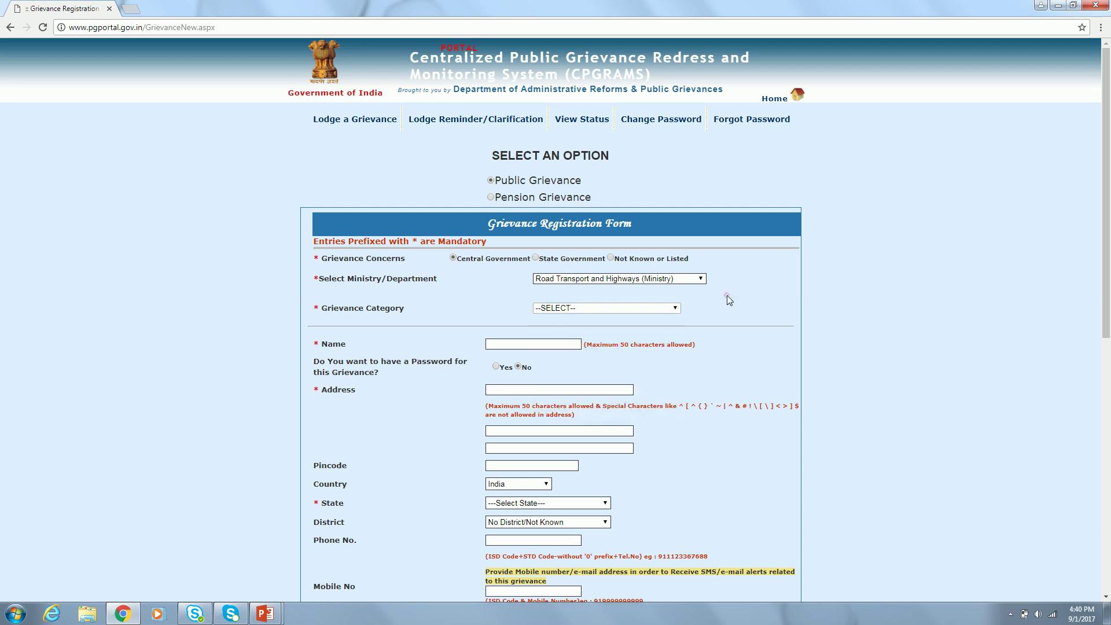
pyautogui.click(678, 279)
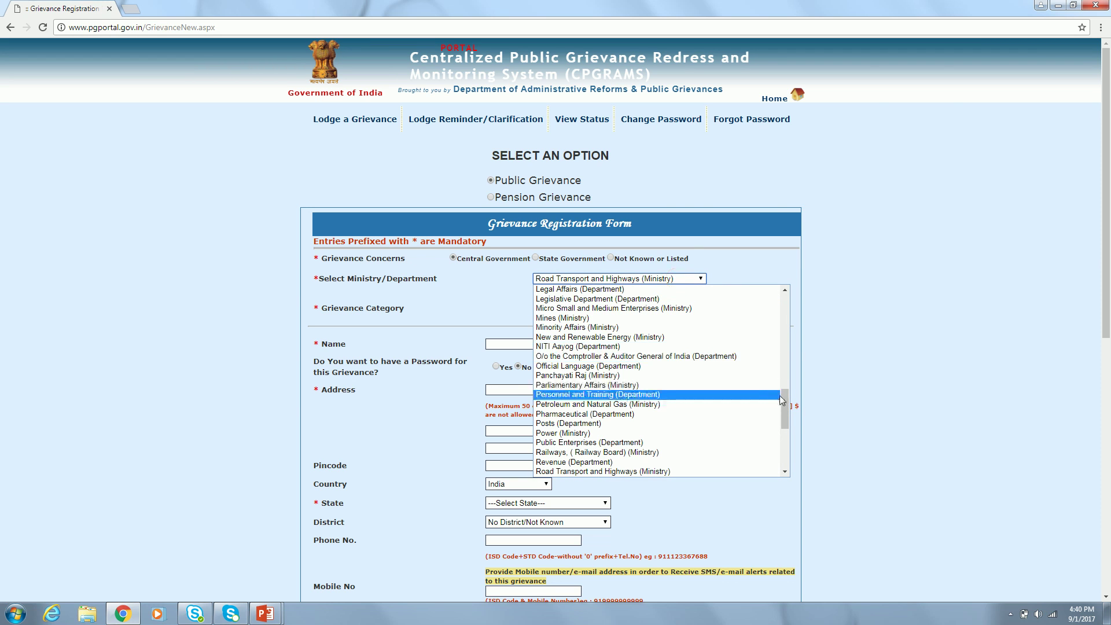
pyautogui.scroll(15, 788, 408)
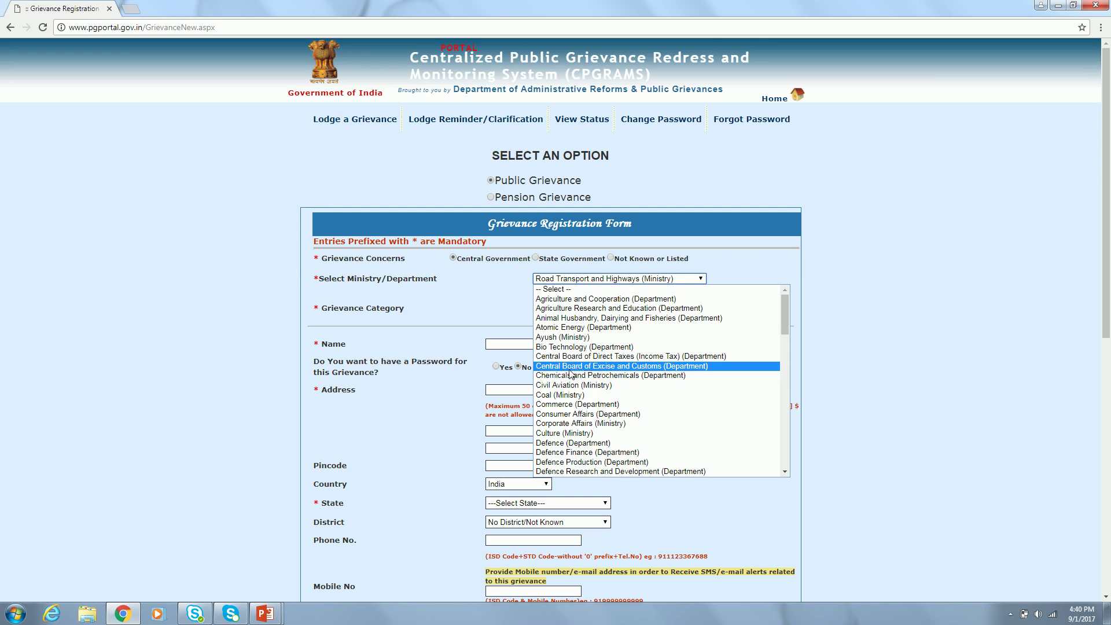
# - Choose Central Board of Excise and Customs (Department) with the Harassment/Atrocities category
pyautogui.click(633, 367)
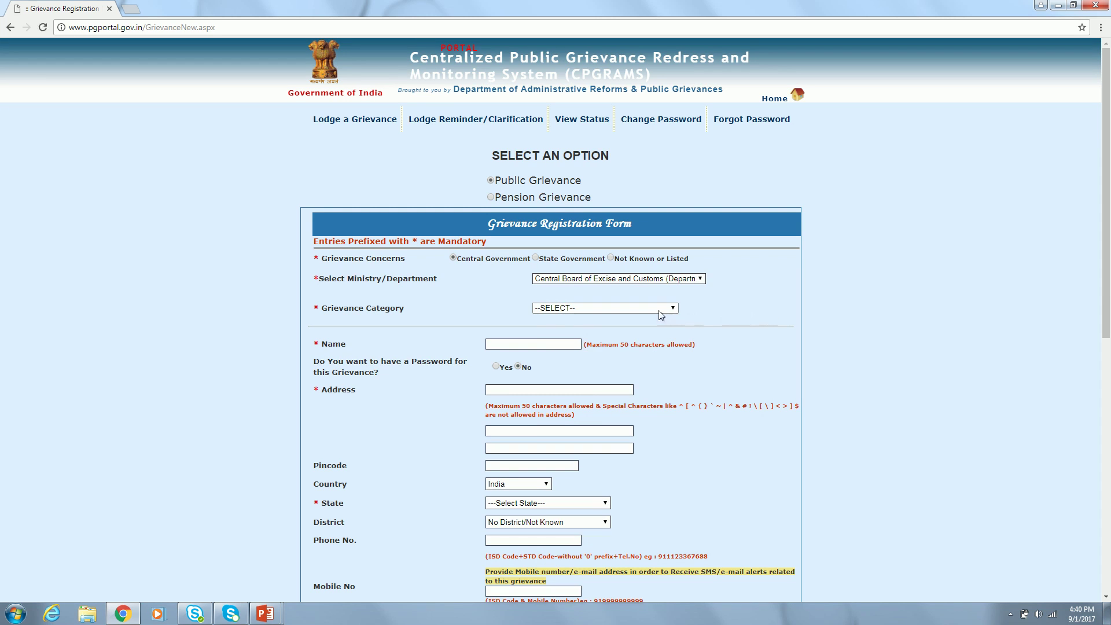
pyautogui.click(660, 310)
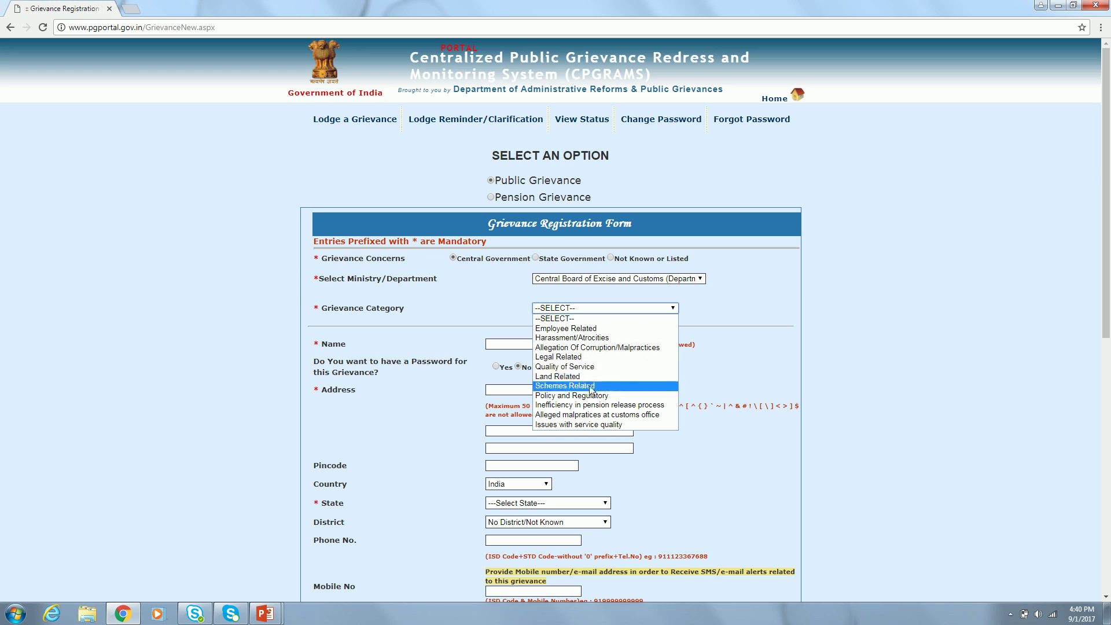
pyautogui.click(605, 338)
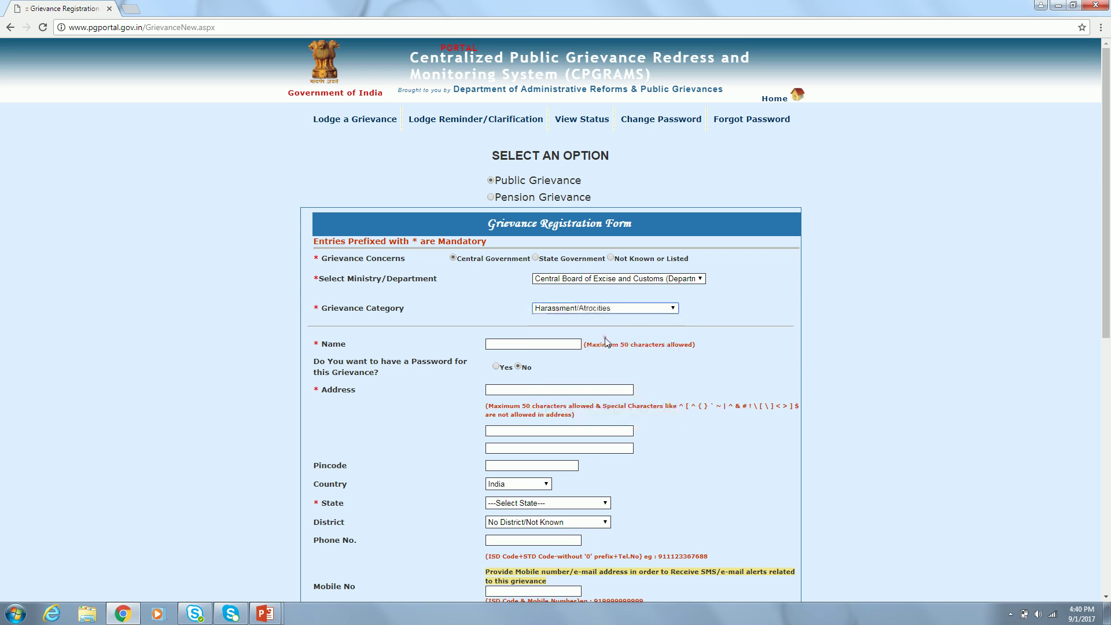
pyautogui.click(766, 336)
pyautogui.click(785, 336)
pyautogui.scroll(-1, 787, 340)
pyautogui.scroll(-3, 787, 341)
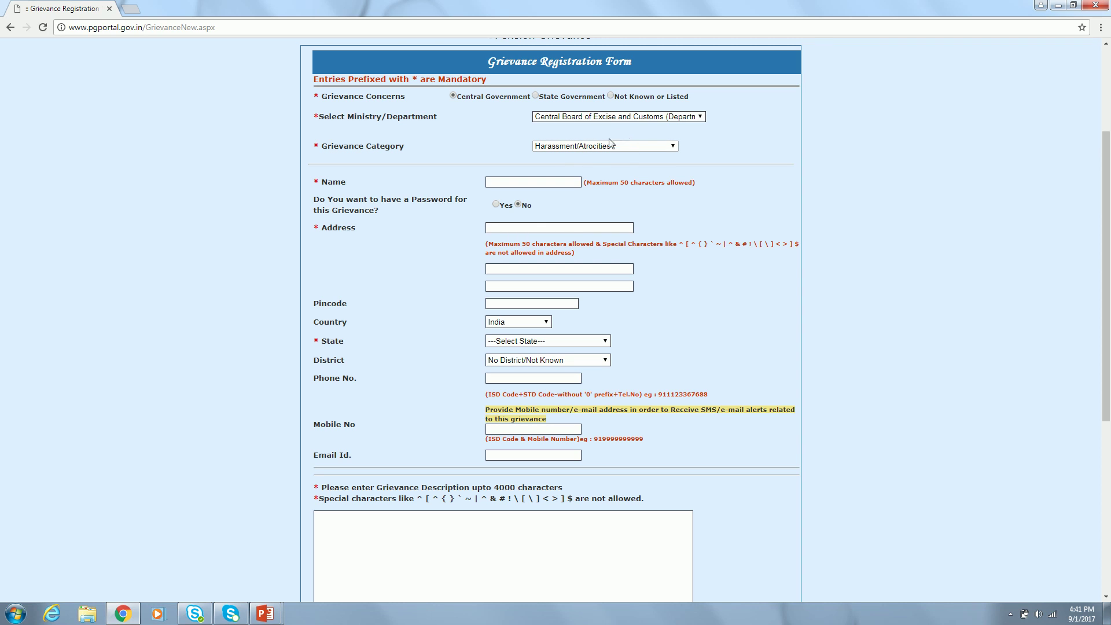
# - Choose Yes to protect the grievance with a password and go to the Password field
pyautogui.click(536, 182)
pyautogui.click(495, 206)
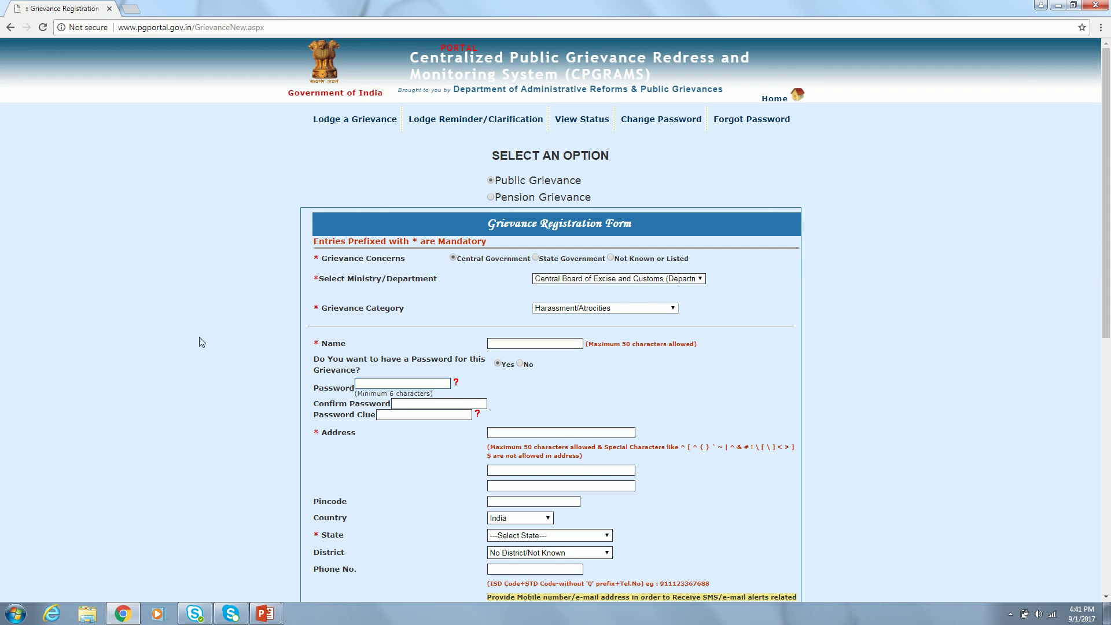
pyautogui.scroll(-2, 199, 341)
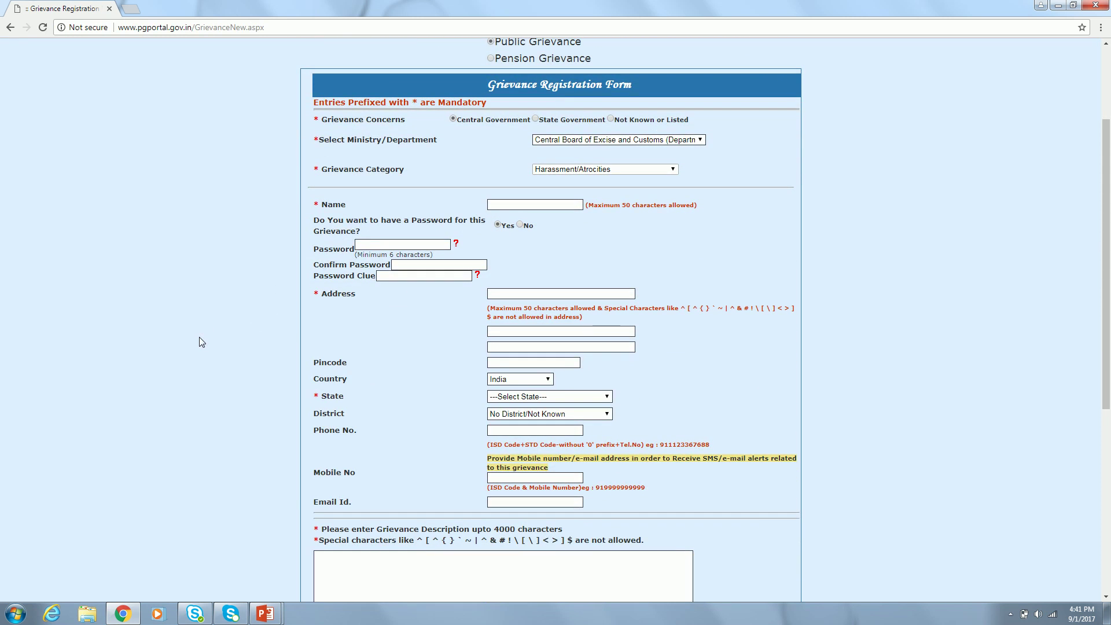
pyautogui.click(402, 245)
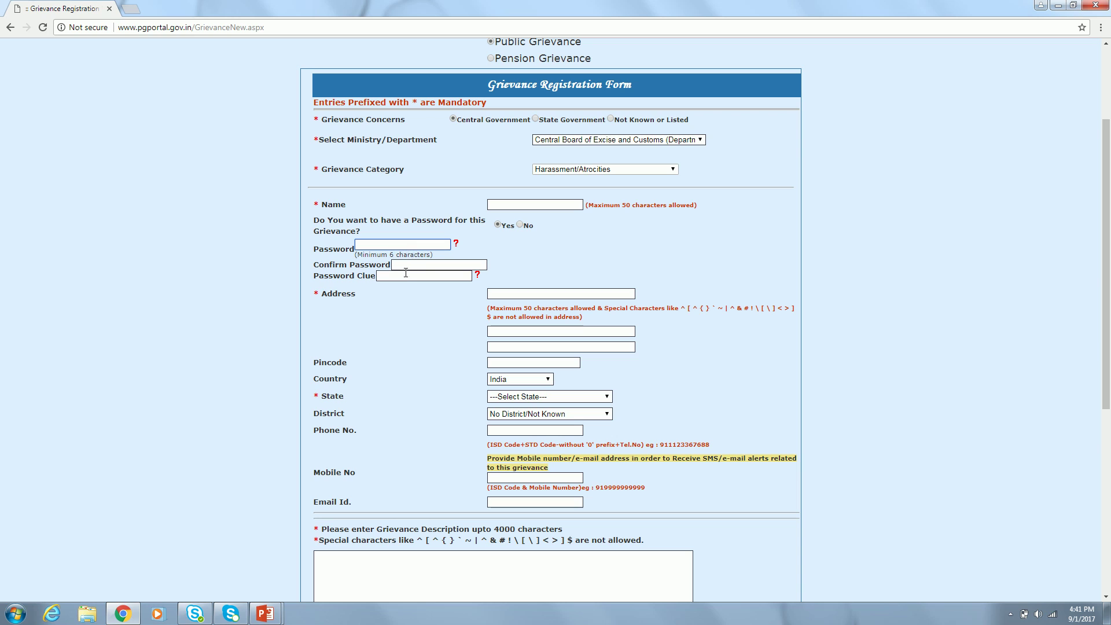
# - Enter 600032 as the pincode, leaving the address lines blank
pyautogui.click(529, 295)
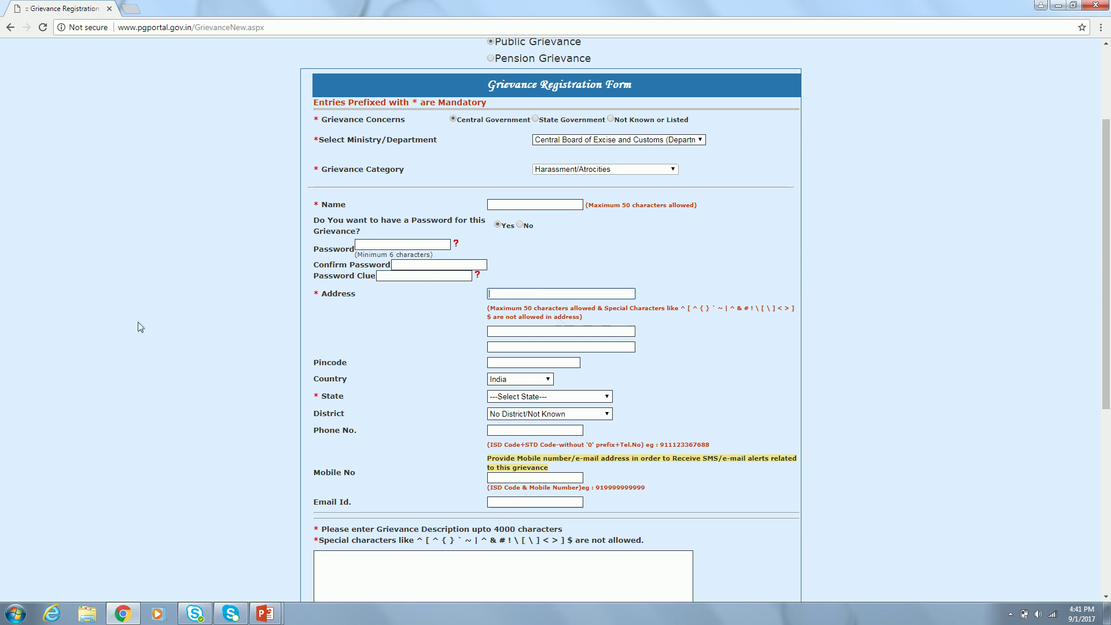
pyautogui.scroll(-3, 87, 332)
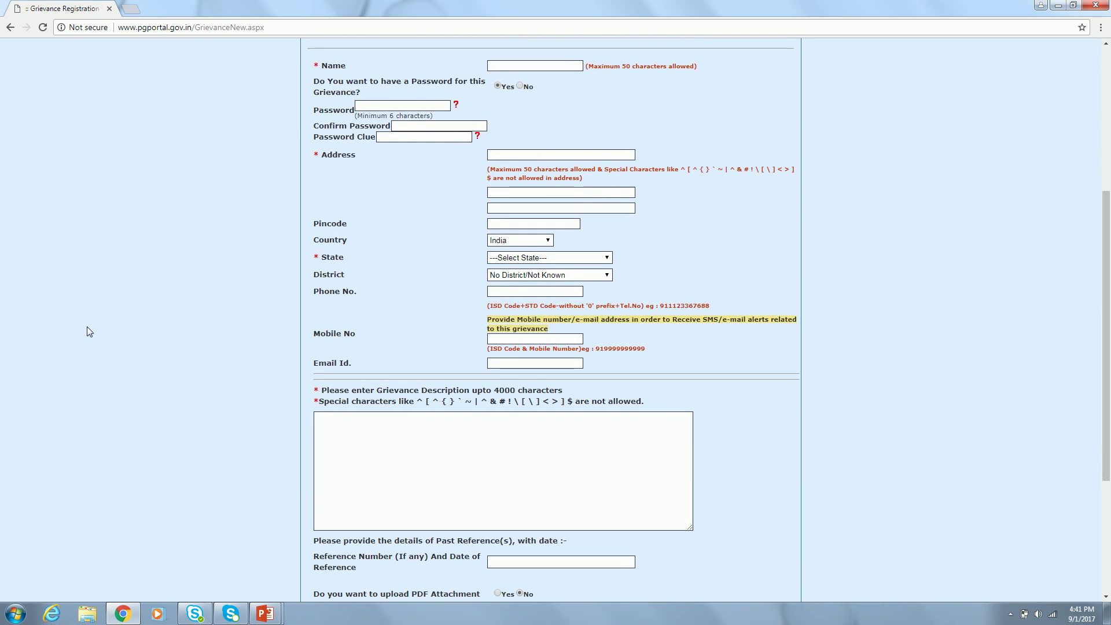
pyautogui.click(519, 192)
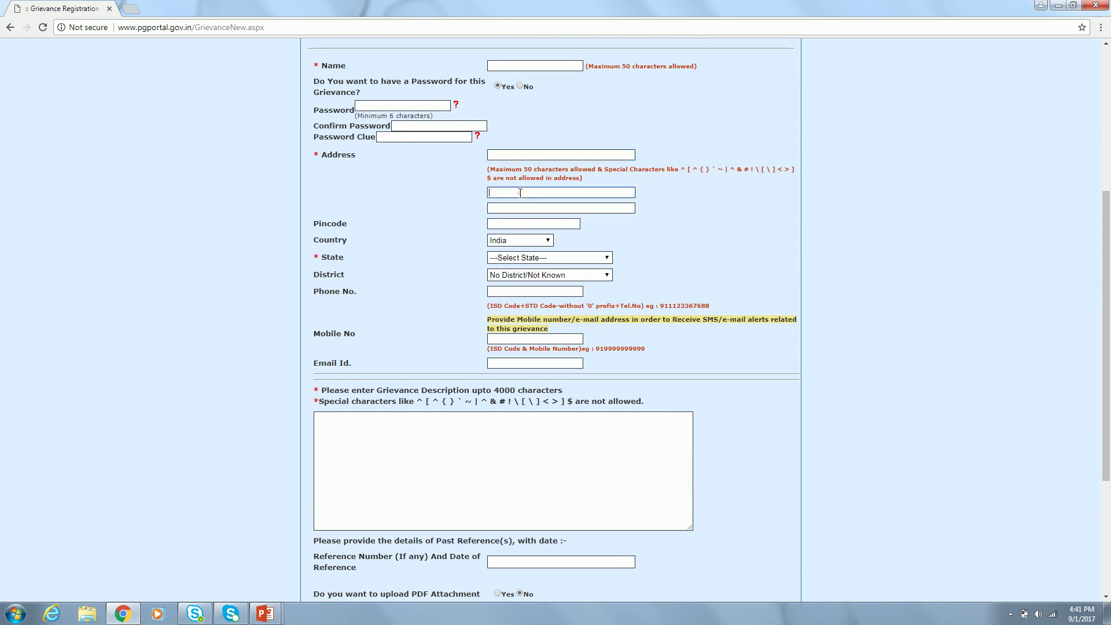
pyautogui.click(517, 223)
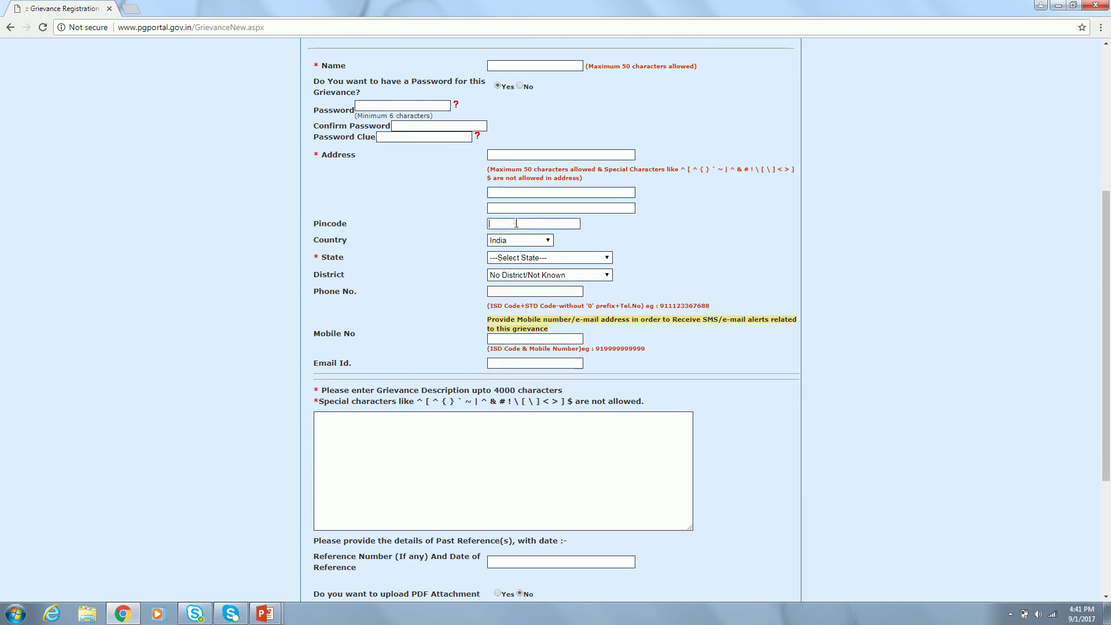
pyautogui.write('600032')
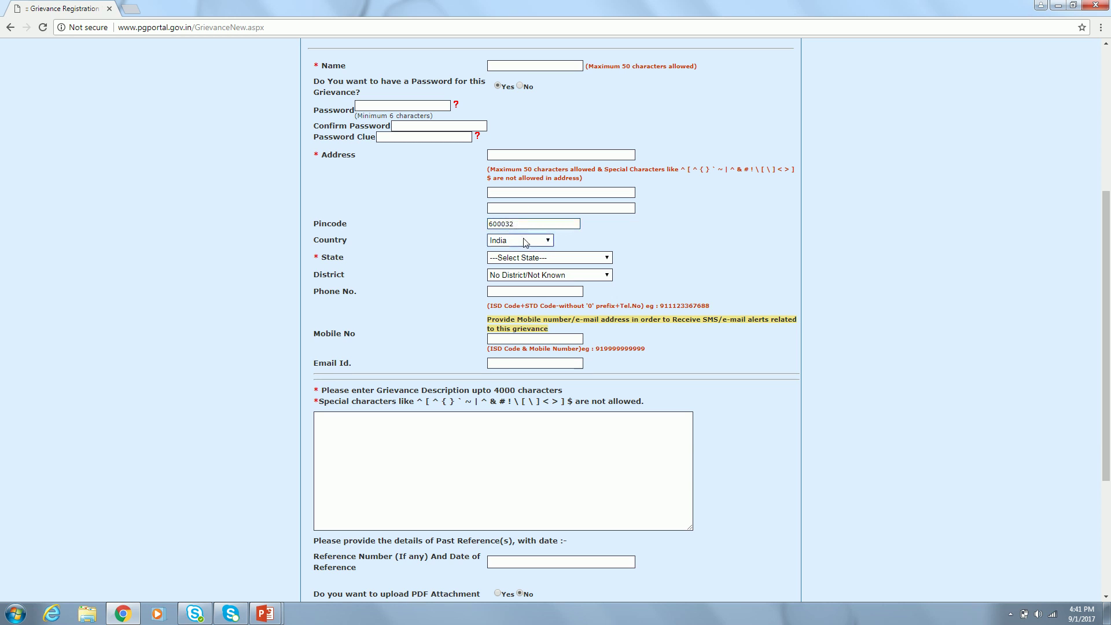
# - Pick Tamilnadu from the State list and Chennai from the District list
pyautogui.click(533, 258)
pyautogui.press('t')
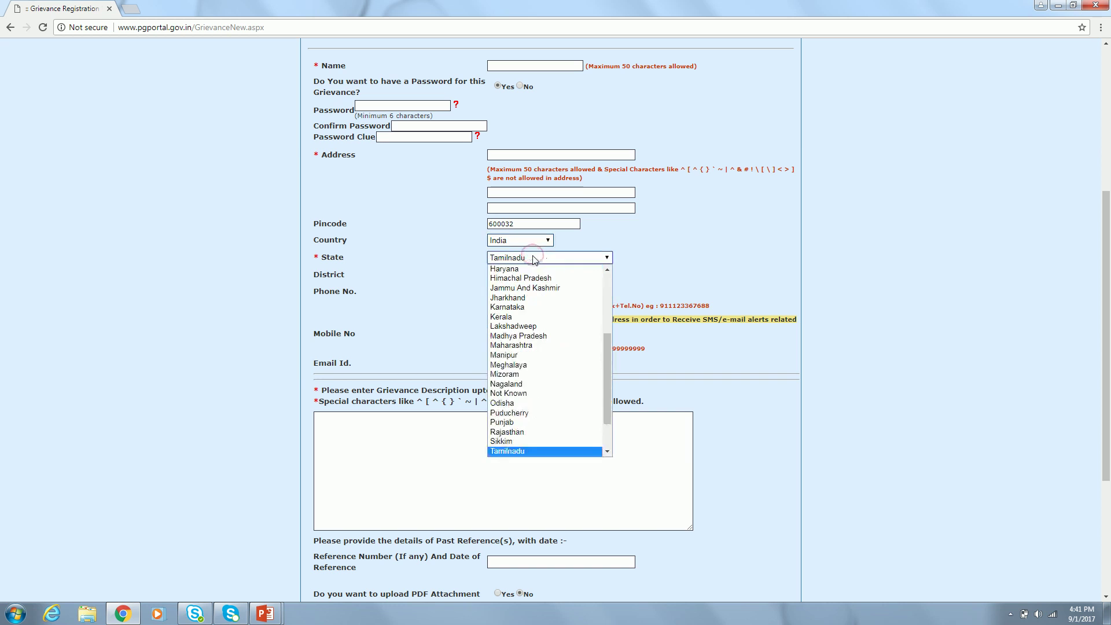
pyautogui.click(550, 453)
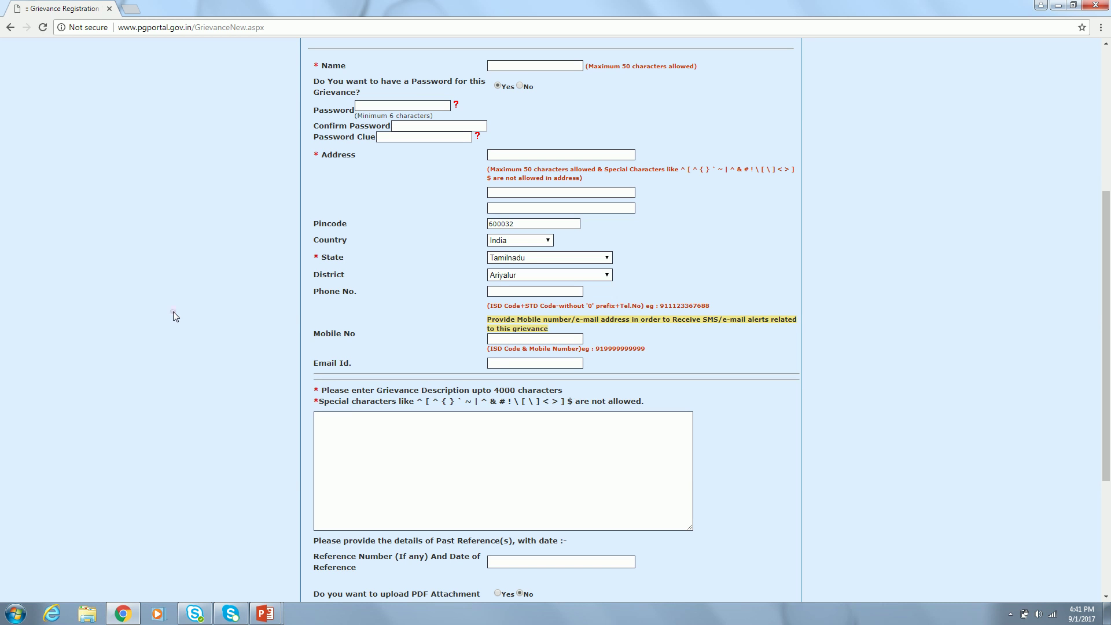
pyautogui.click(172, 311)
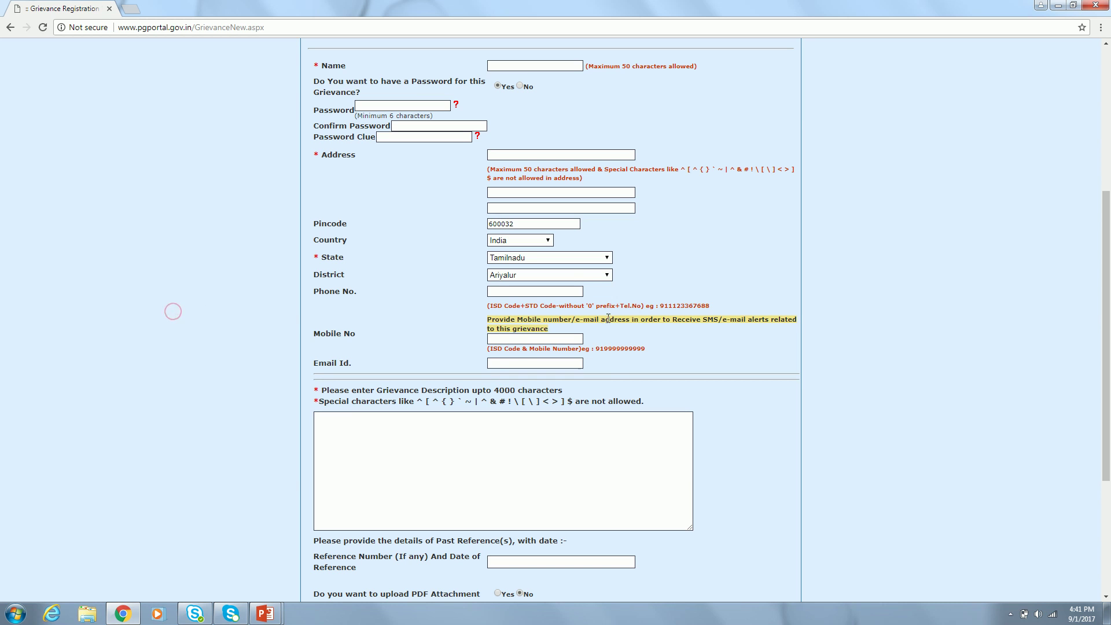
pyautogui.click(583, 275)
pyautogui.click(563, 298)
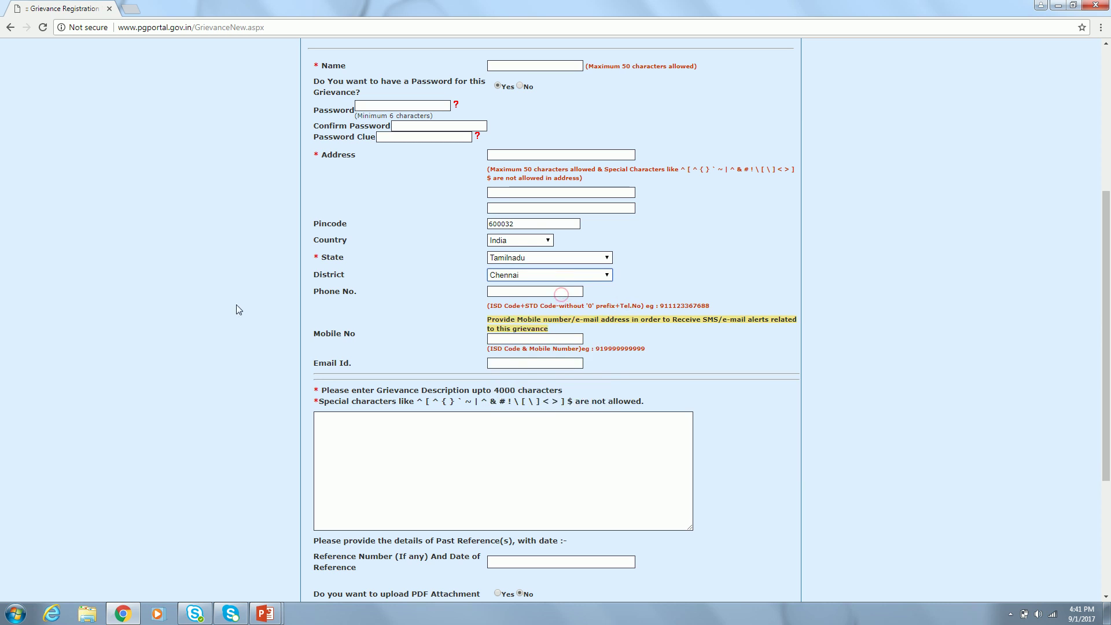
pyautogui.click(209, 311)
# - Enter the phone number in Phone No. with the 91 country code prefixed
pyautogui.click(517, 291)
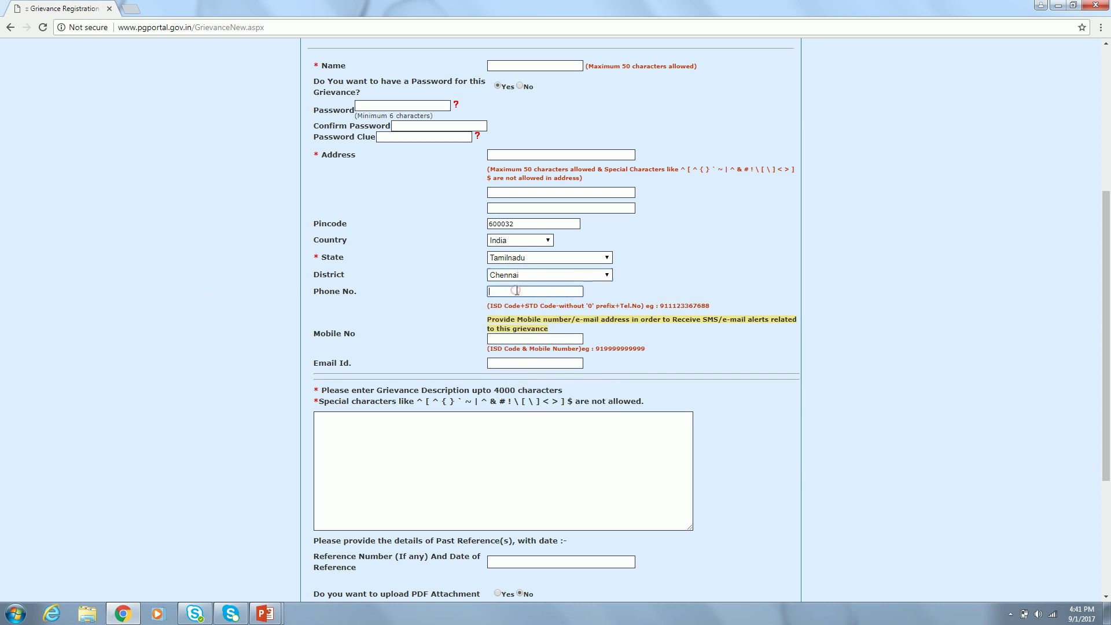
pyautogui.press('Tab')
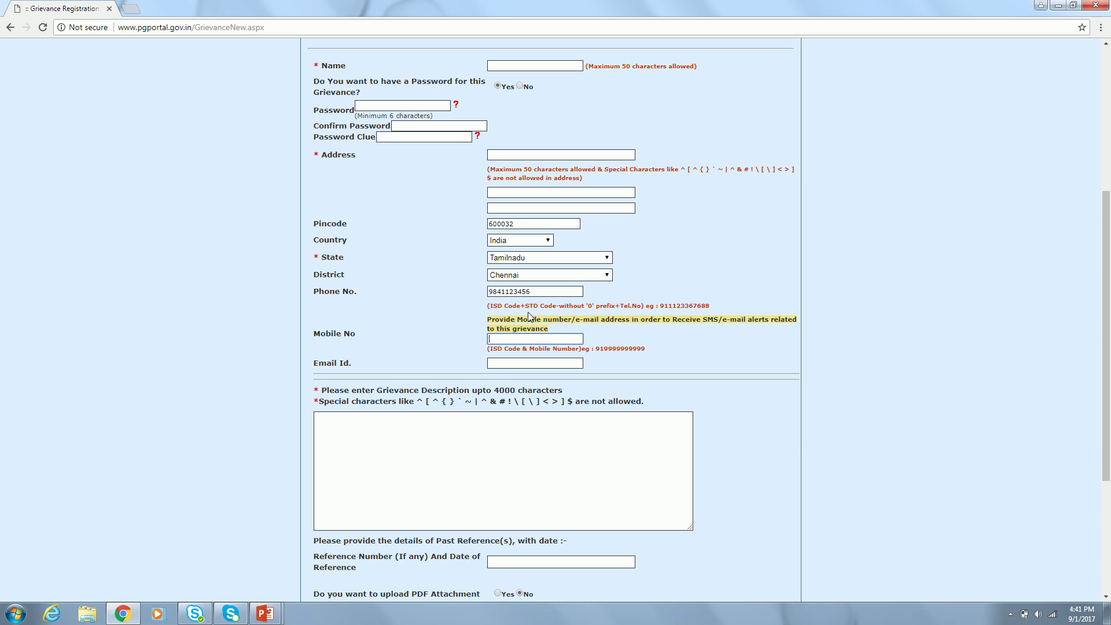
pyautogui.click(550, 292)
pyautogui.press('Home')
pyautogui.write('91')
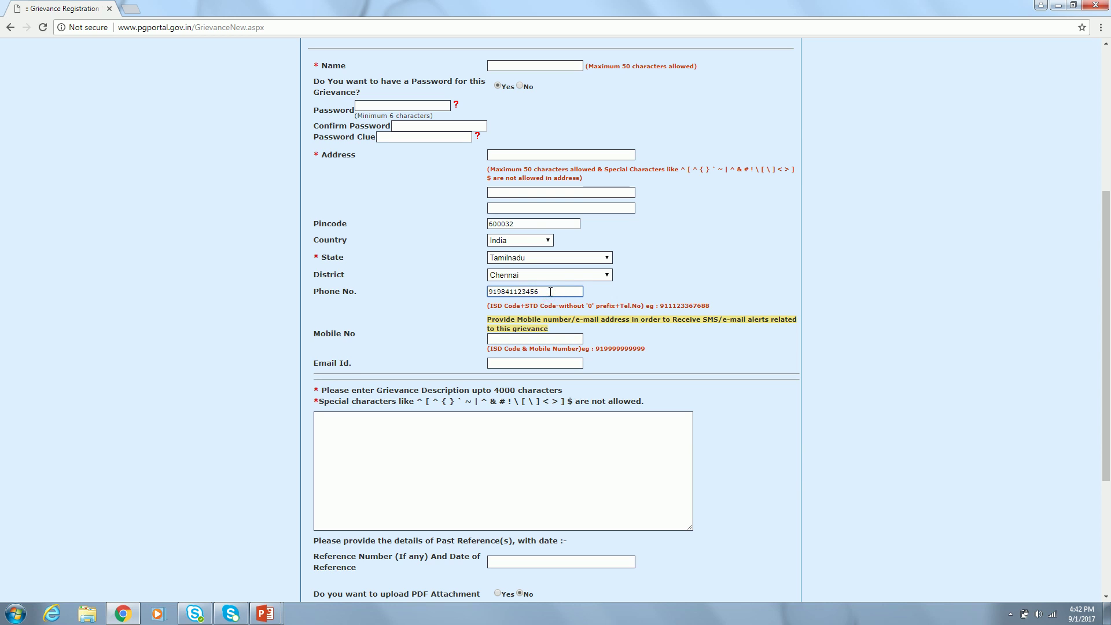
pyautogui.click(649, 345)
# - Review the entered phone number, leaving the Mobile No. field empty
pyautogui.scroll(-3, 650, 344)
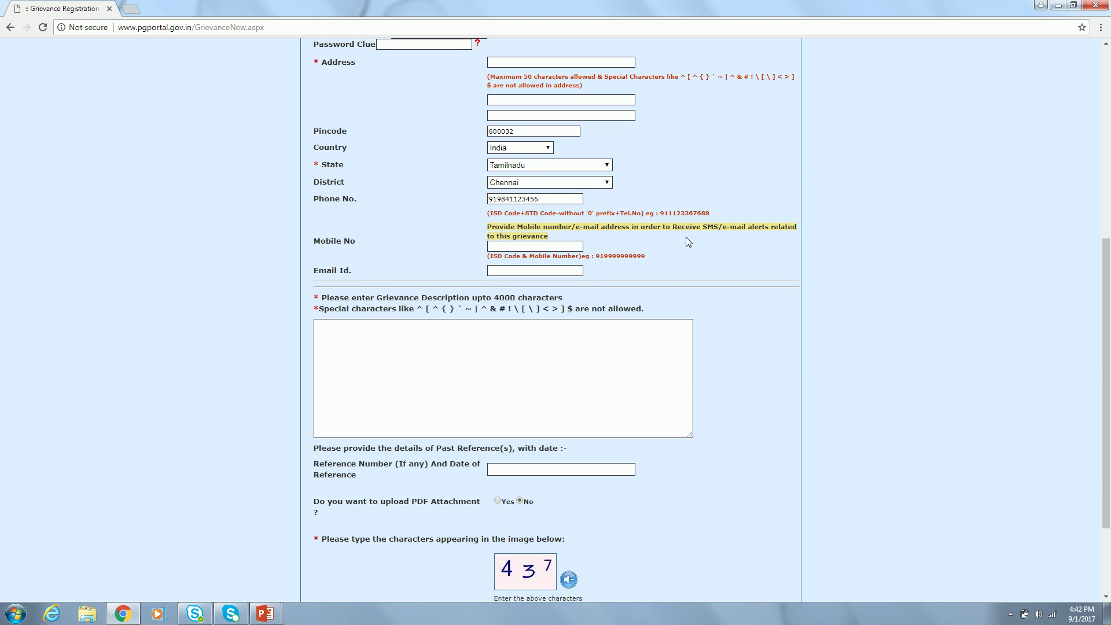
pyautogui.click(522, 247)
pyautogui.doubleClick(543, 199)
pyautogui.click(553, 248)
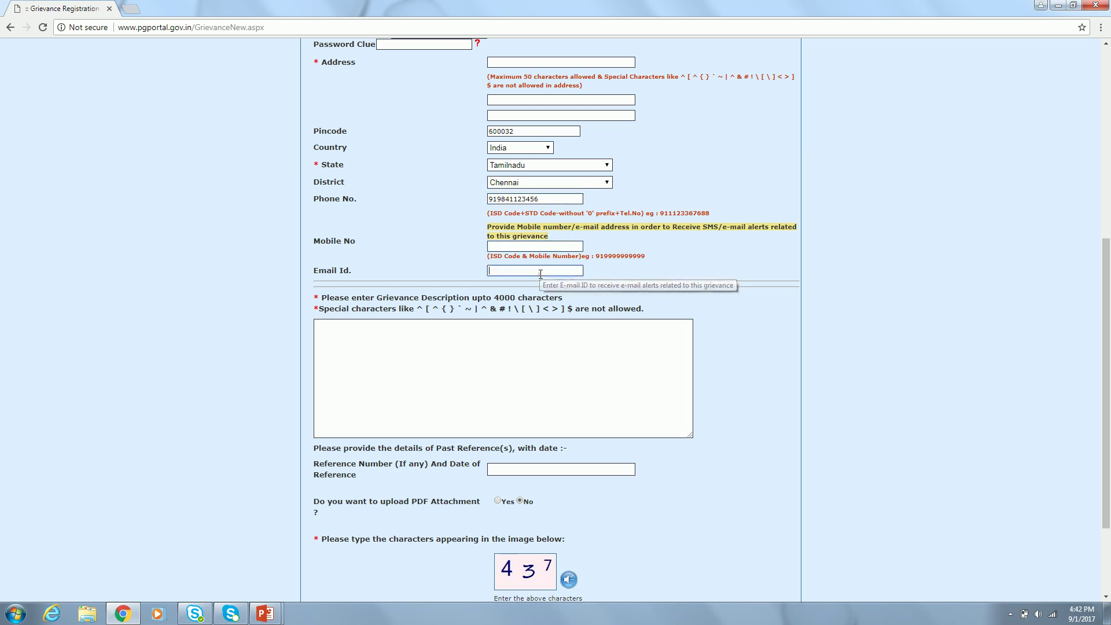
pyautogui.click(216, 318)
pyautogui.scroll(-1, 217, 321)
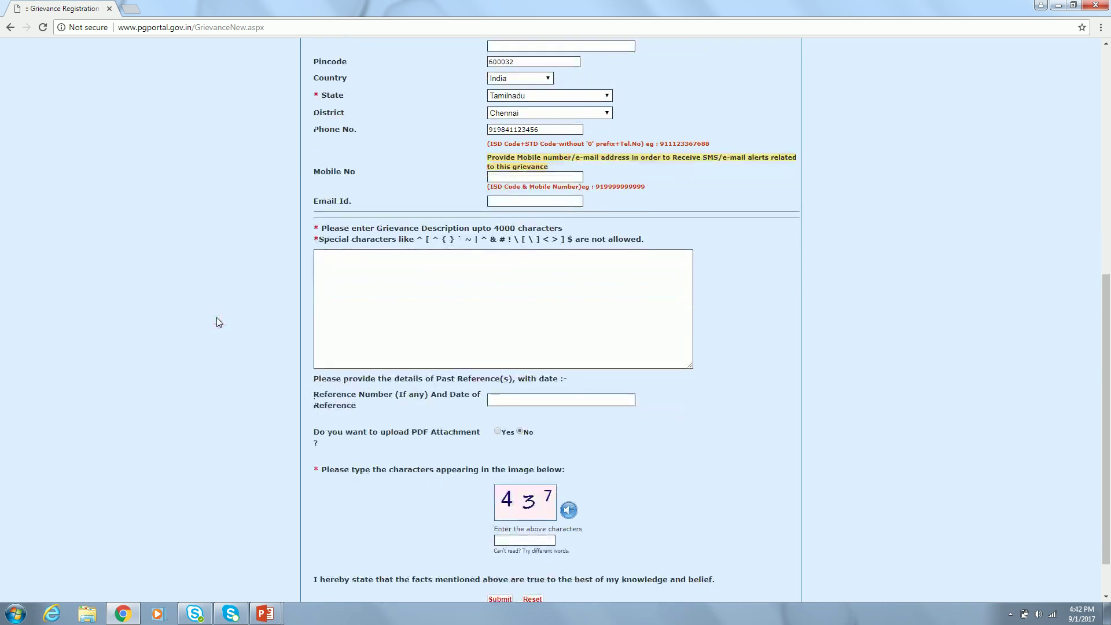
pyautogui.click(442, 278)
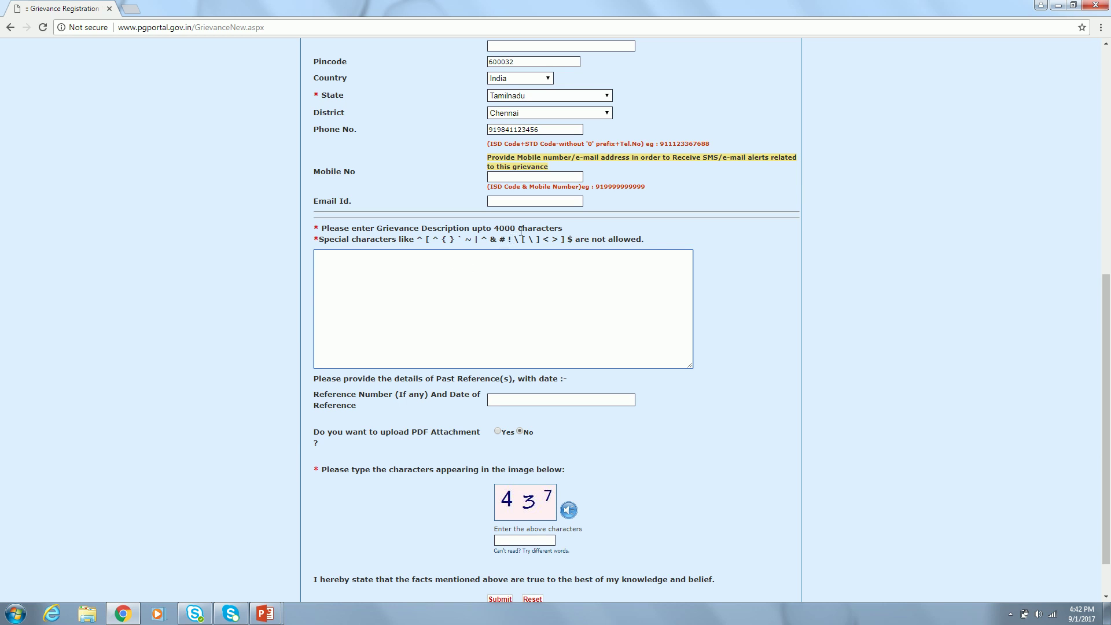
pyautogui.click(392, 282)
pyautogui.scroll(-2, 255, 326)
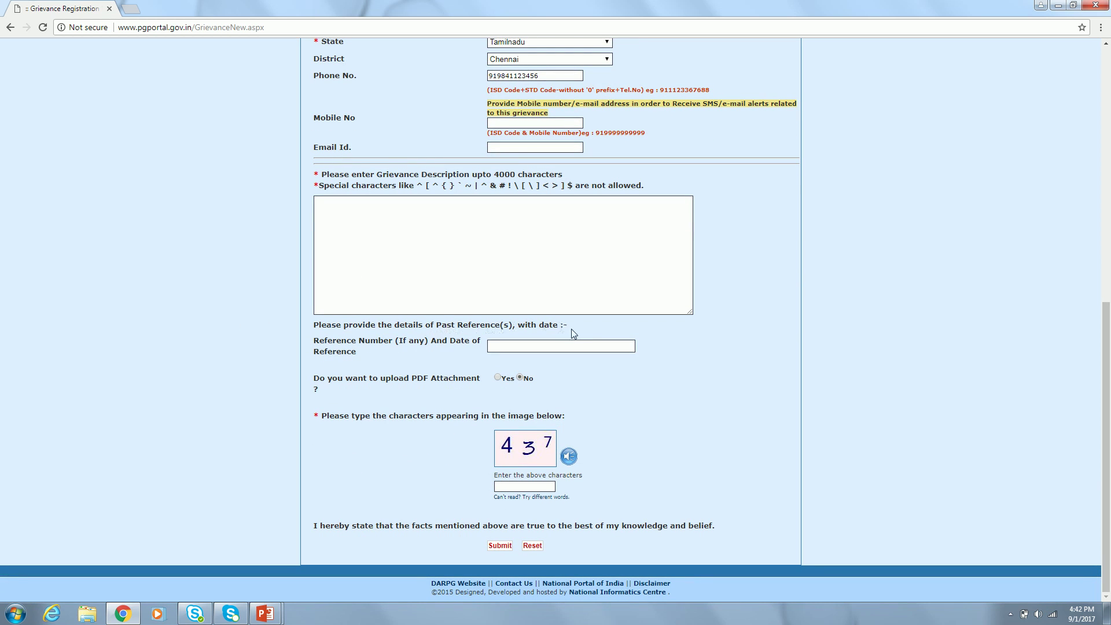
pyautogui.click(455, 242)
pyautogui.click(508, 346)
pyautogui.click(462, 254)
pyautogui.click(499, 378)
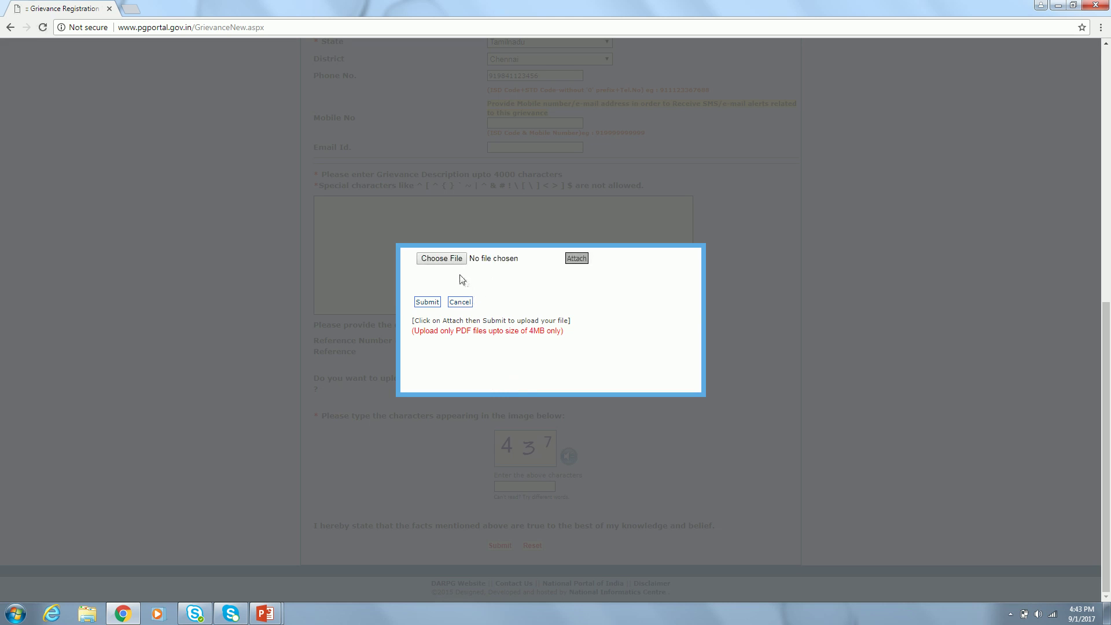
pyautogui.click(446, 260)
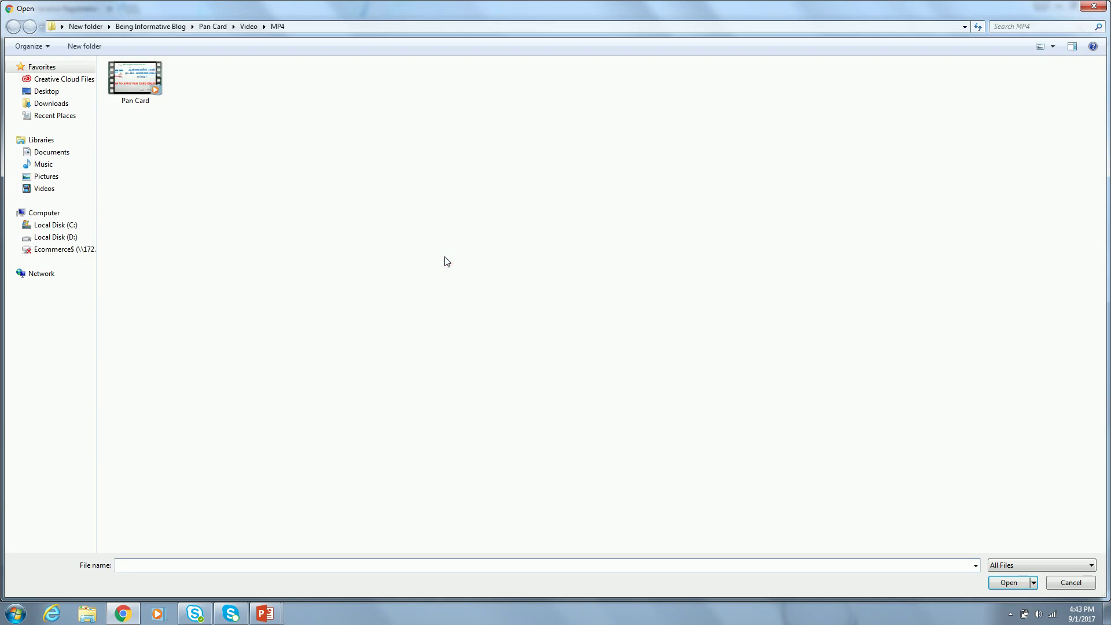
pyautogui.click(127, 82)
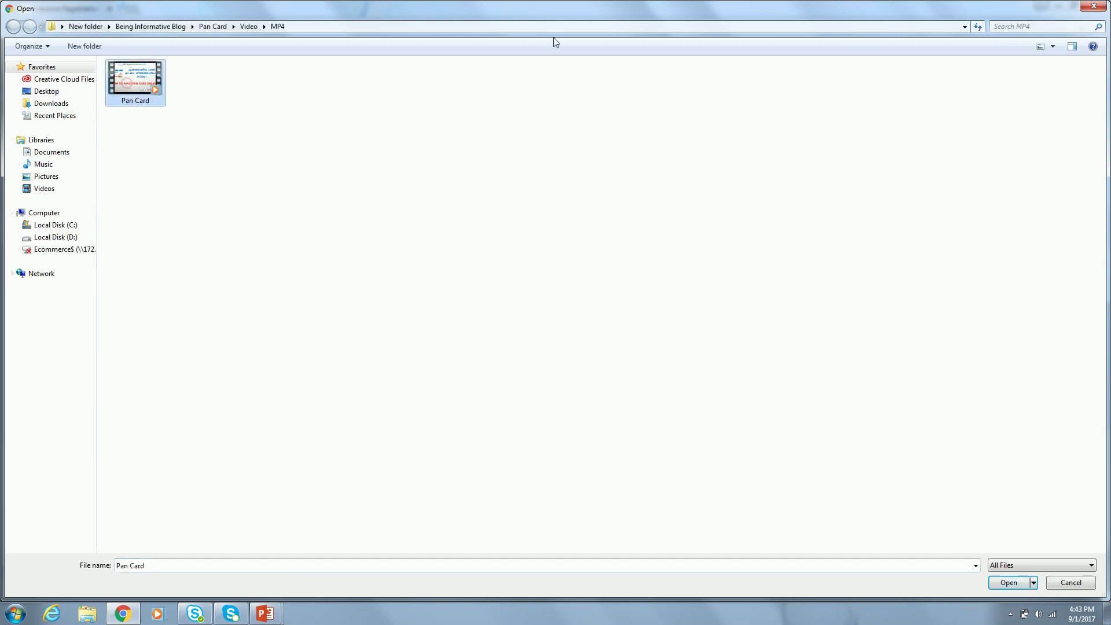
pyautogui.click(1094, 8)
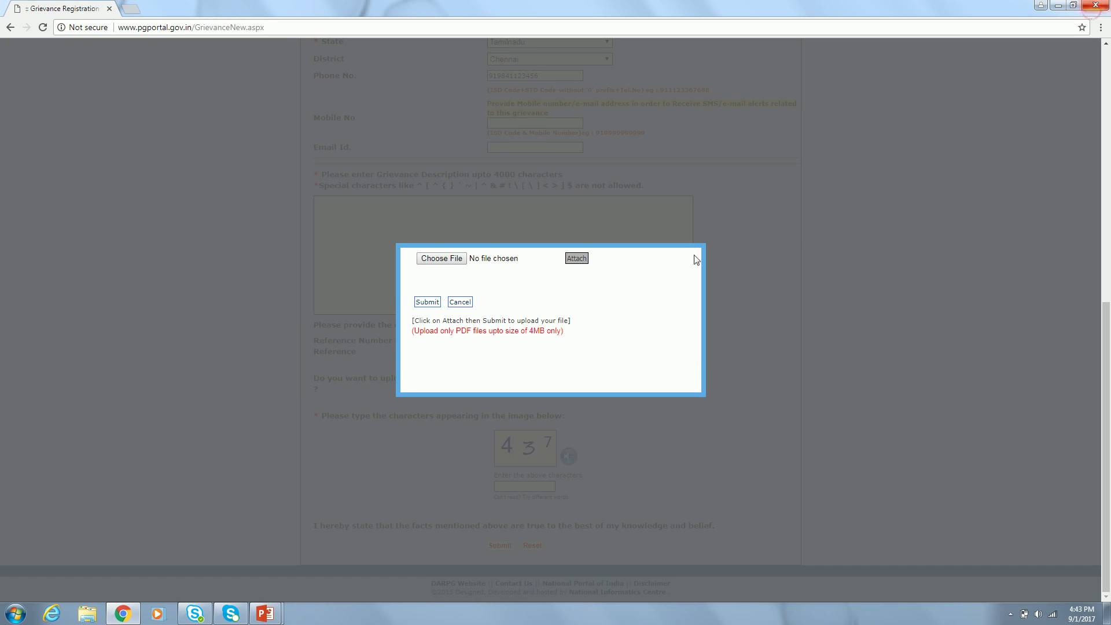
pyautogui.click(469, 308)
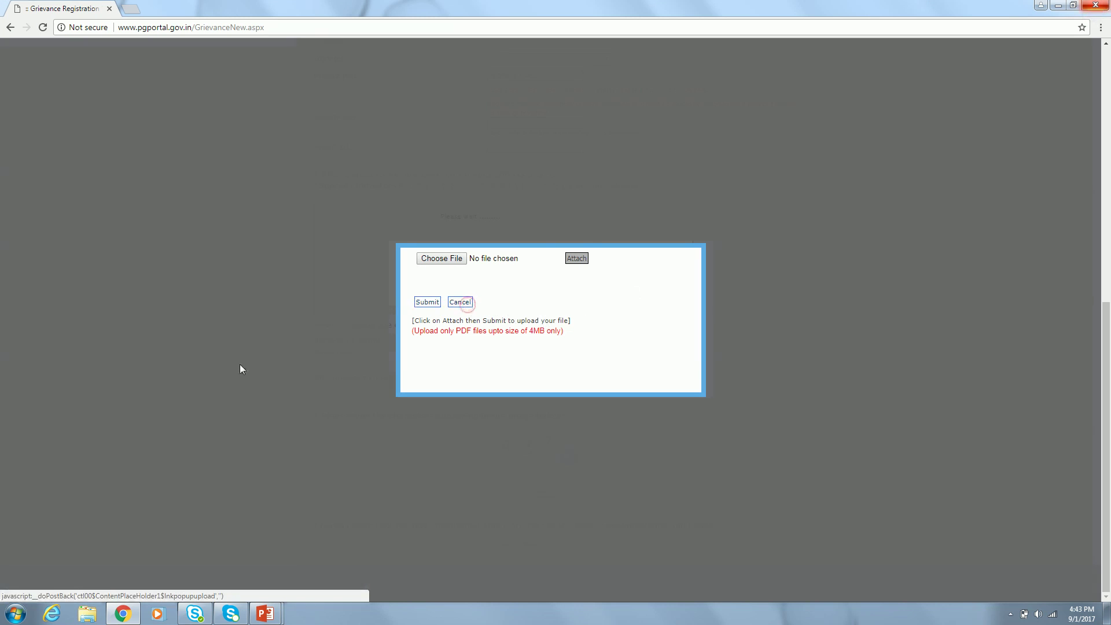
pyautogui.click(257, 416)
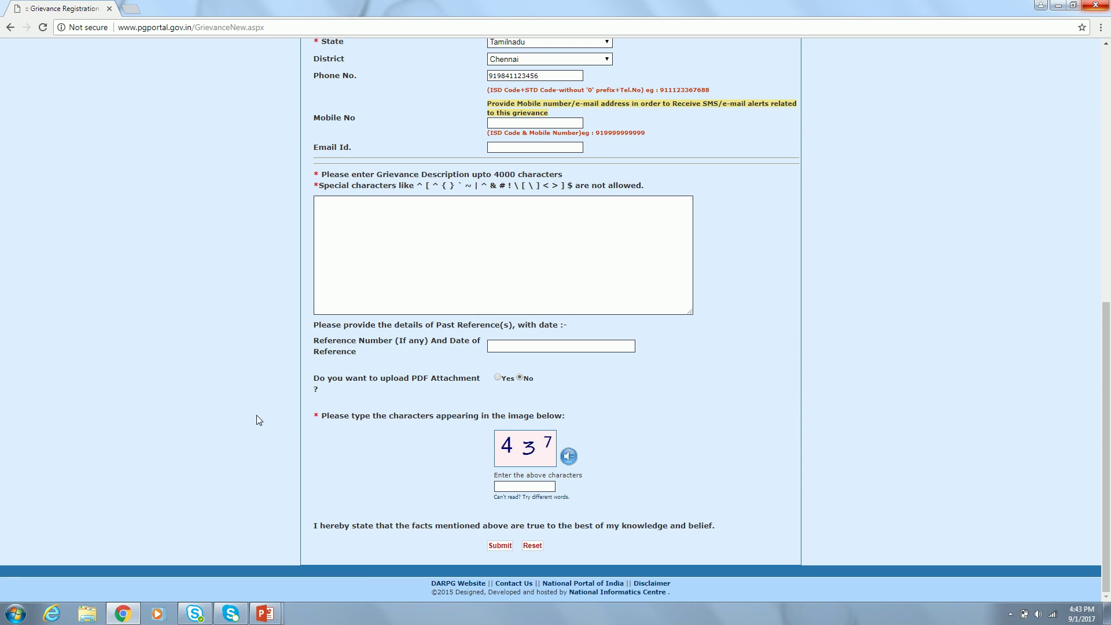
# - Submit the form with the captcha still empty, triggering the 'Please Enter Name' required-field errors
pyautogui.click(526, 487)
pyautogui.click(527, 487)
pyautogui.click(500, 548)
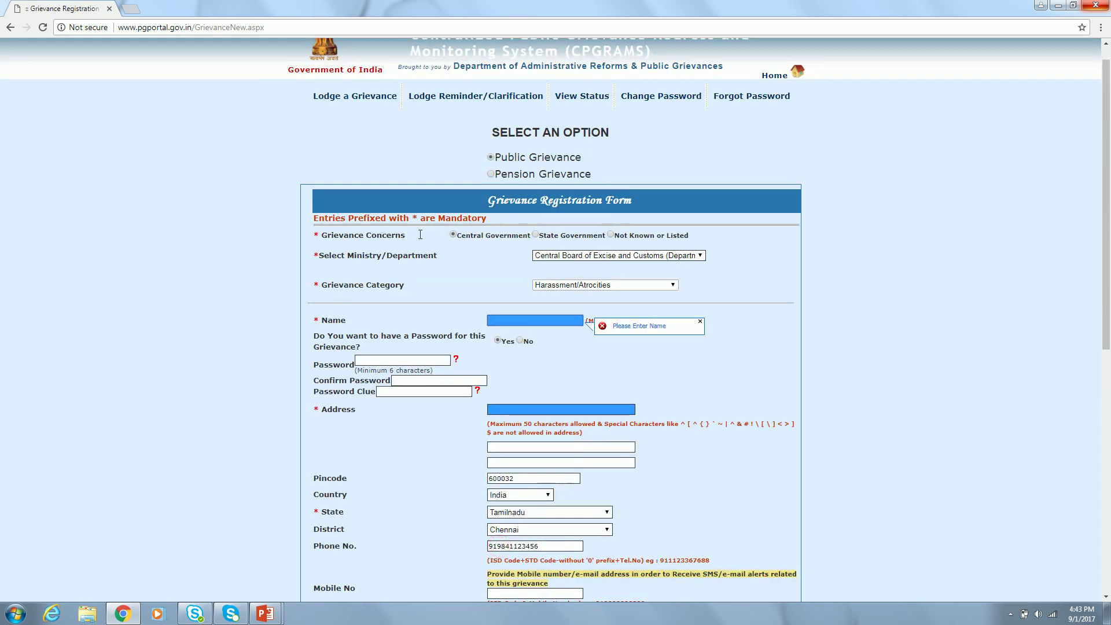
pyautogui.scroll(-8, 599, 380)
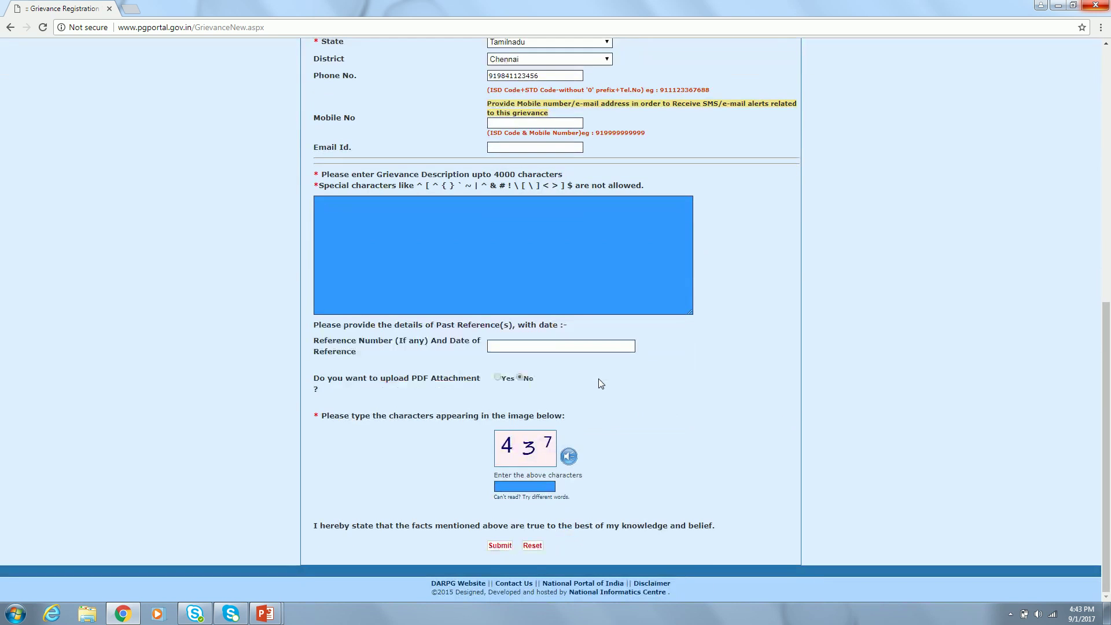